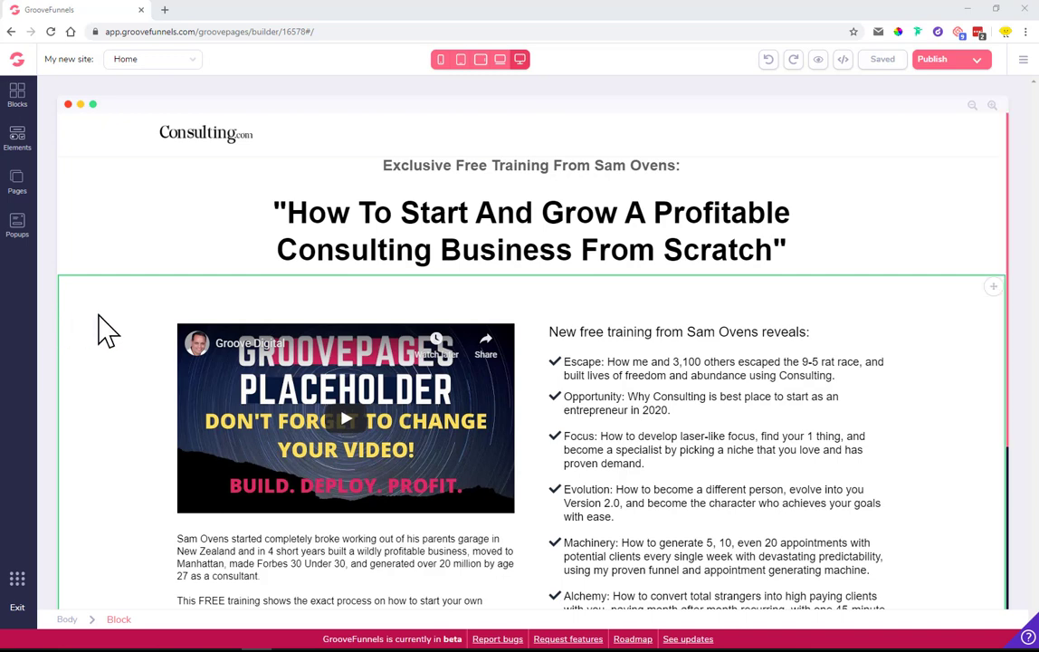
- Scroll through the Home page to review the consulting headline section
scroll(98, 325, "down", 3)
scroll(98, 327, "up", 1)
scroll(98, 325, "up", 2)
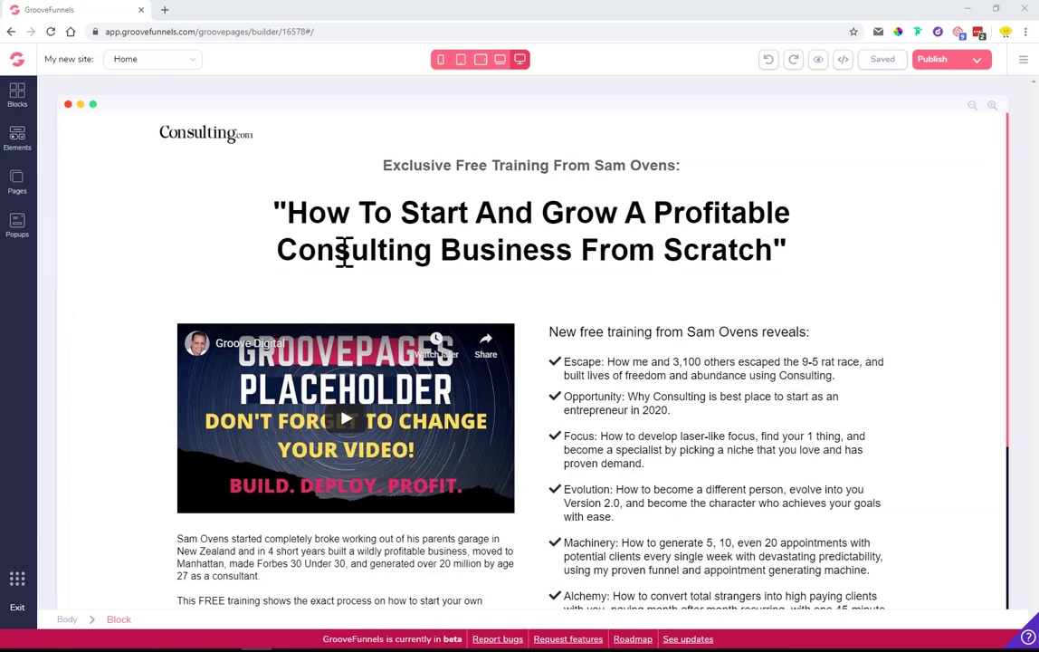
scroll(444, 419, "down", 3)
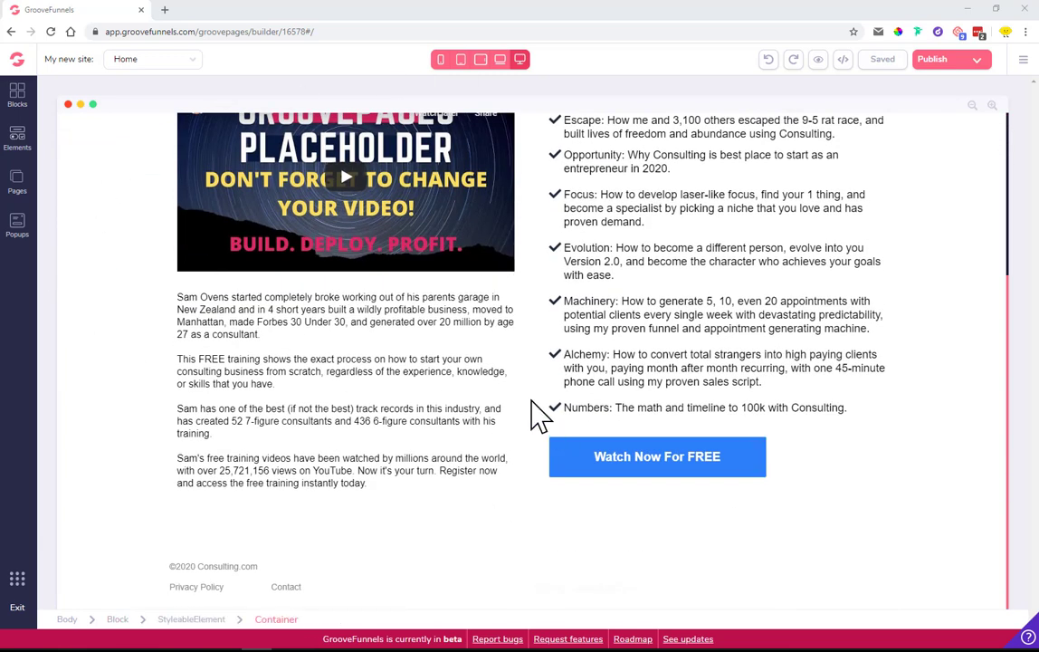
scroll(540, 418, "up", 3)
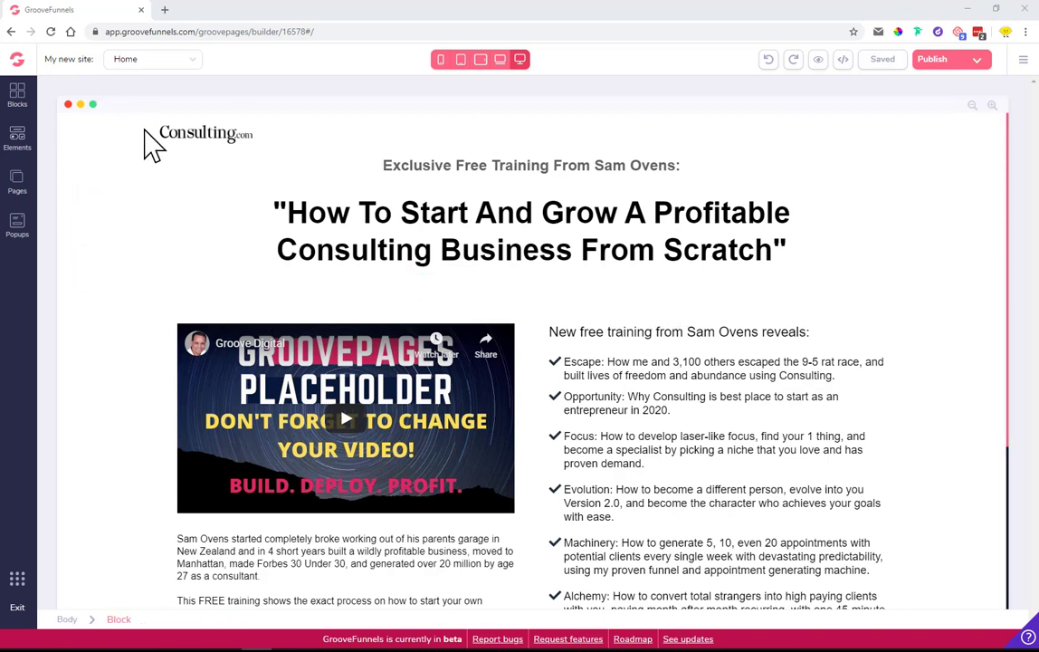
- Browse the full list of ready-made blocks in the library, then close it
left_click(20, 112)
left_click(84, 176)
scroll(123, 289, "down", 10)
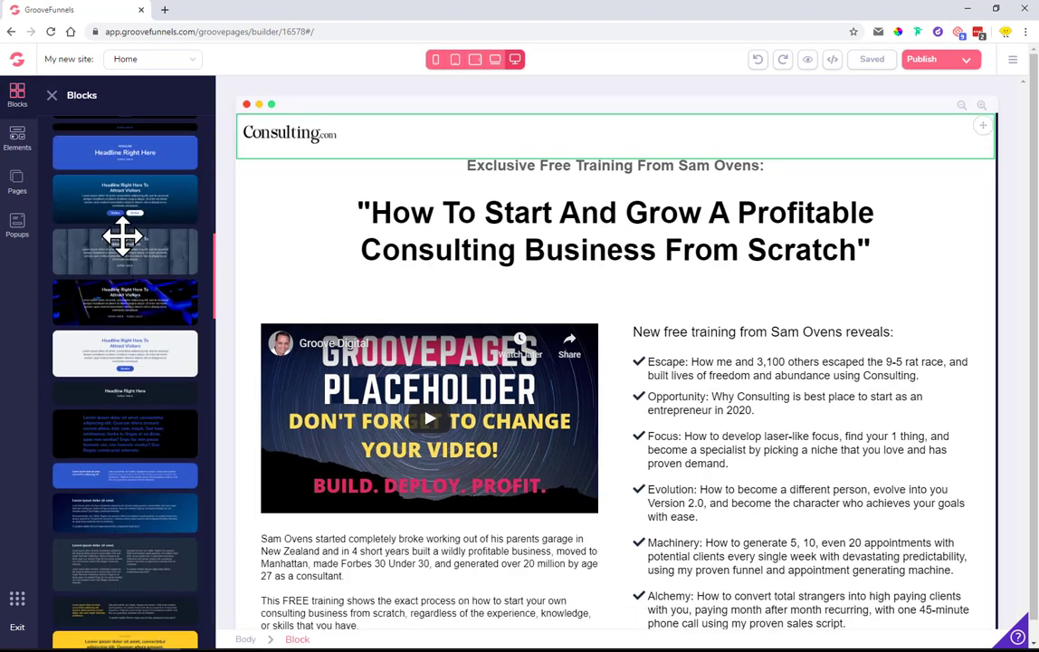
scroll(102, 407, "down", 10)
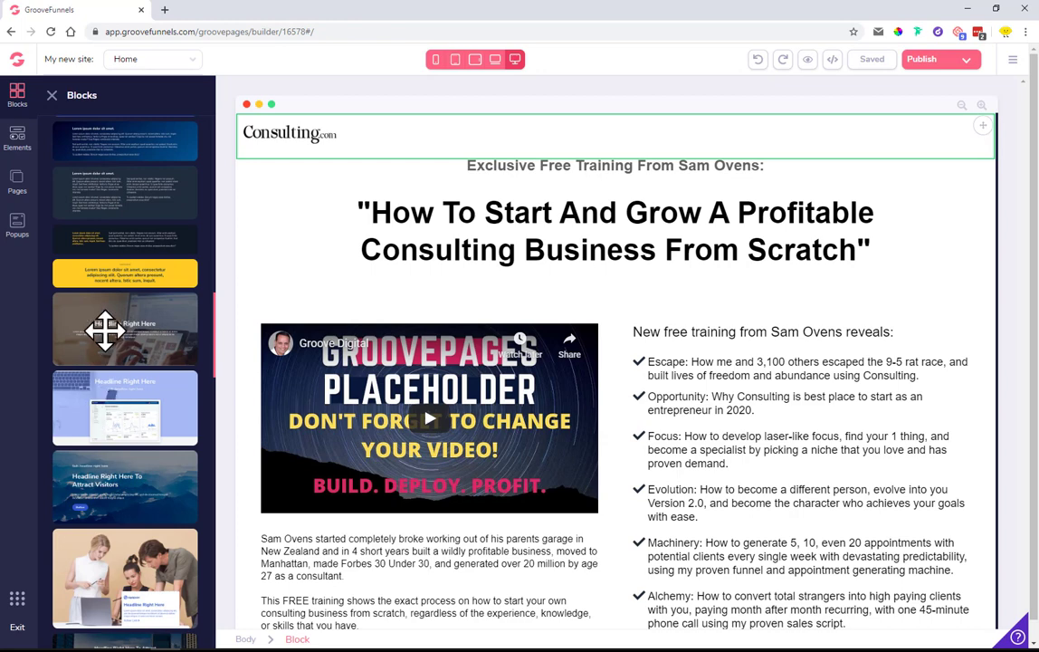
scroll(108, 310, "down", 1)
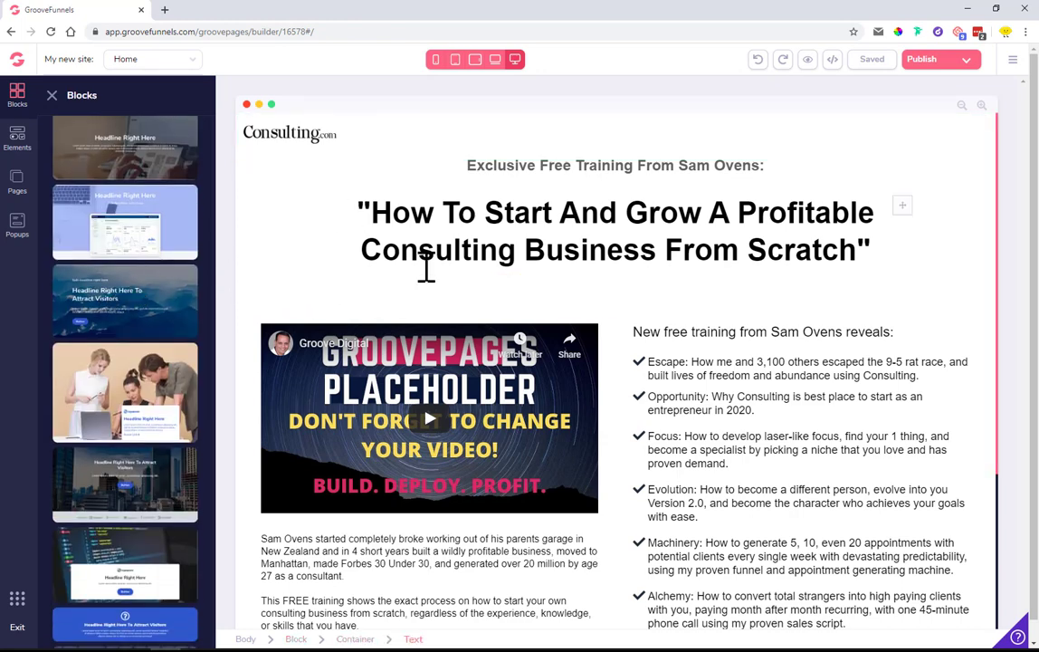
scroll(898, 251, "down", 3)
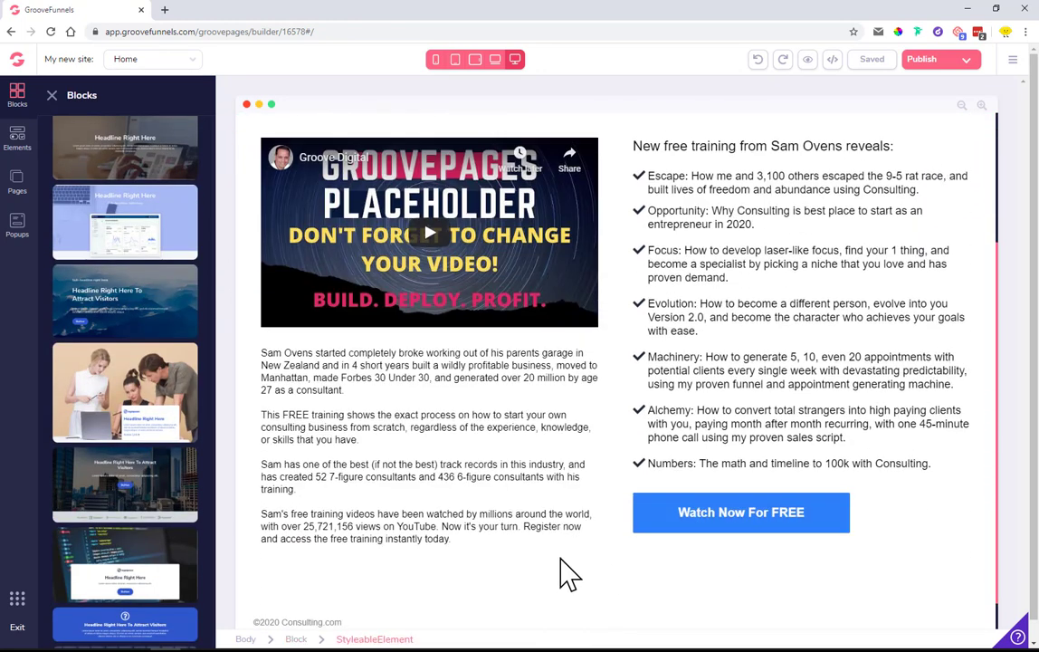
scroll(339, 190, "down", 1)
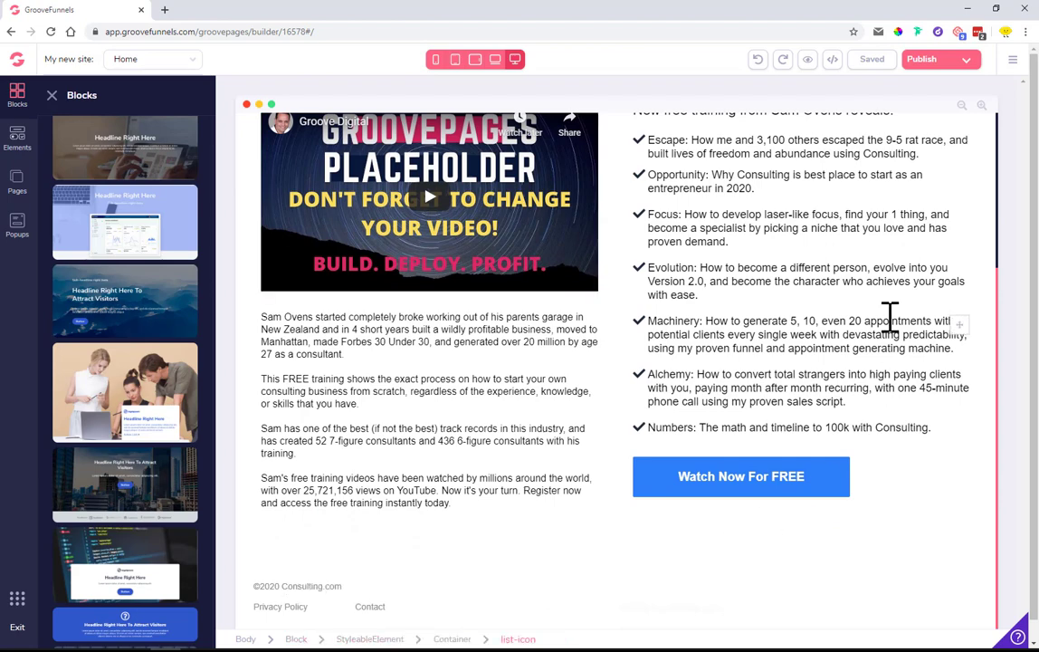
scroll(888, 318, "up", 4)
left_click(51, 95)
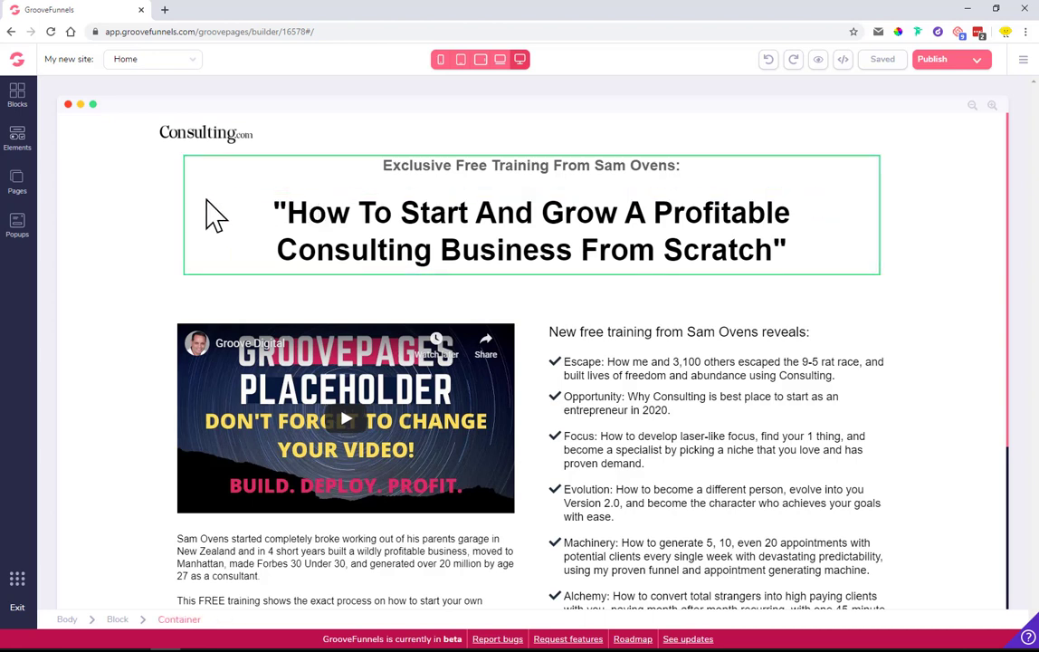
- Select the headline text's whole block and start saving it as a reusable block
left_click(297, 215)
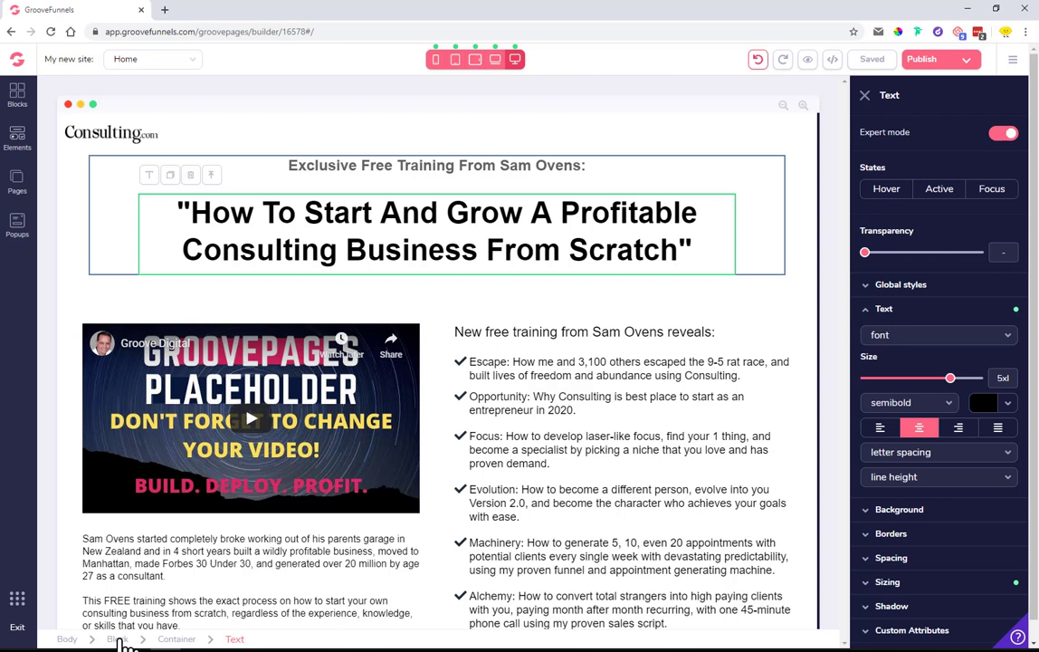
left_click(118, 639)
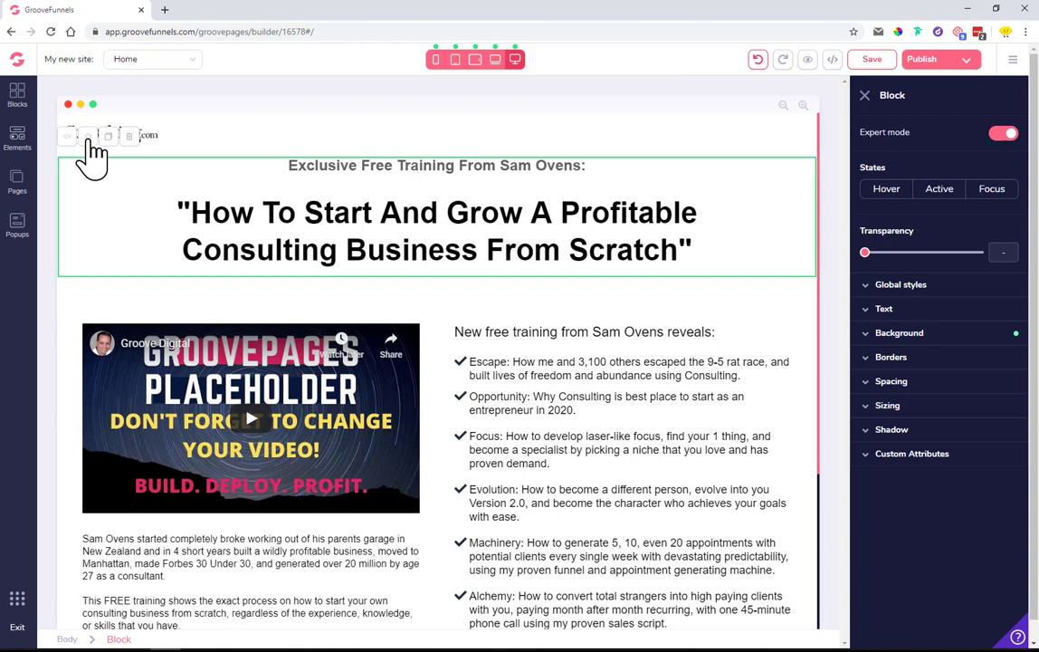
left_click(89, 138)
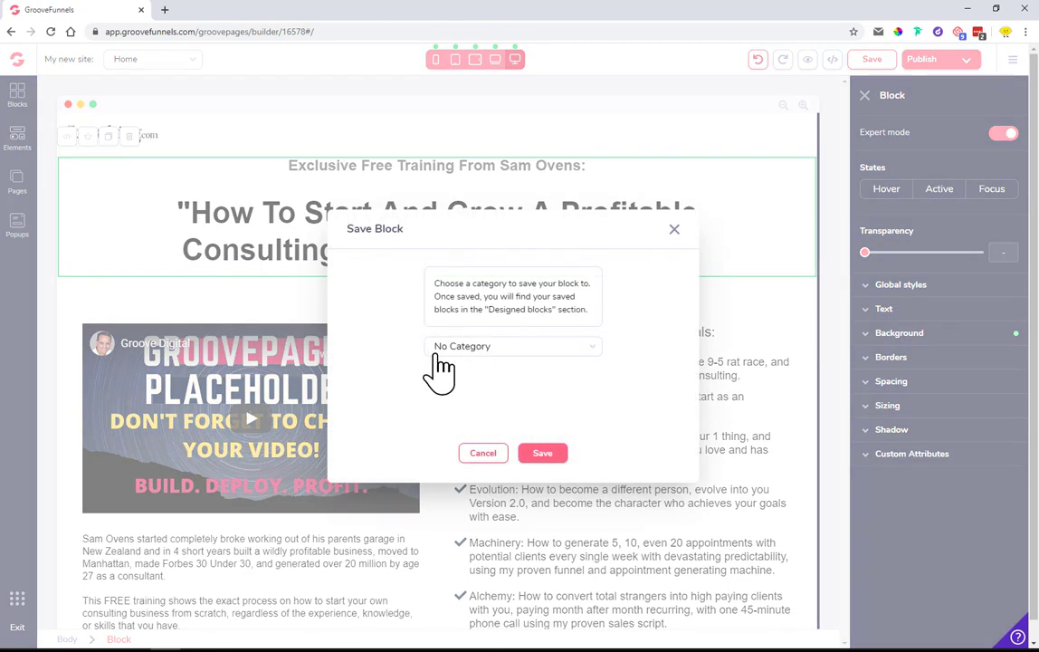
- File the headline block under the Titles category and save it
left_click(515, 354)
scroll(520, 371, "down", 5)
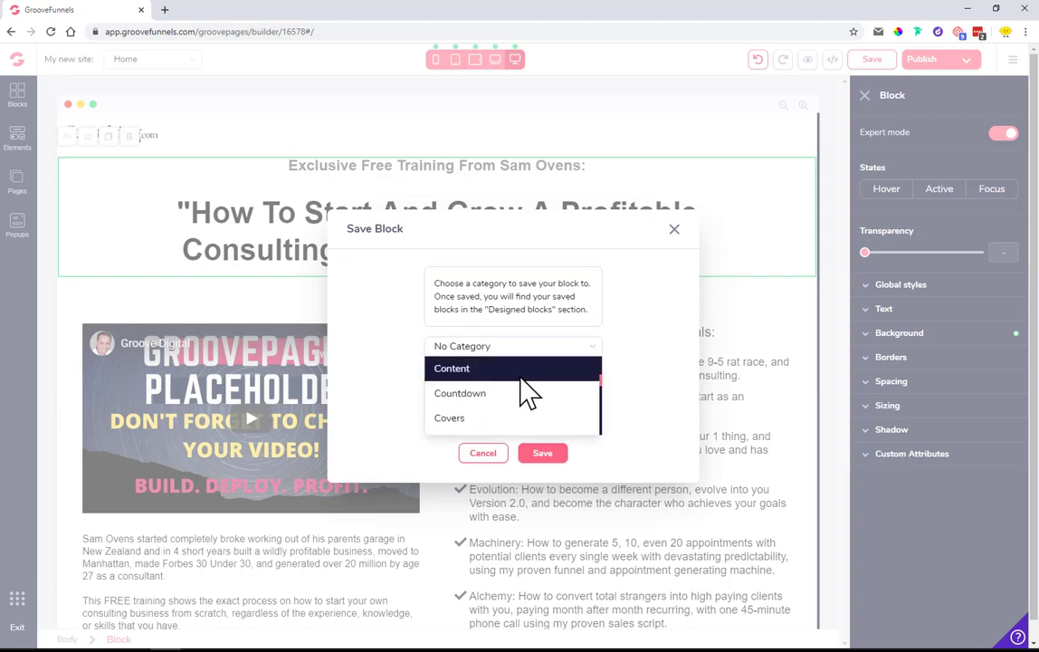
scroll(530, 385, "down", 6)
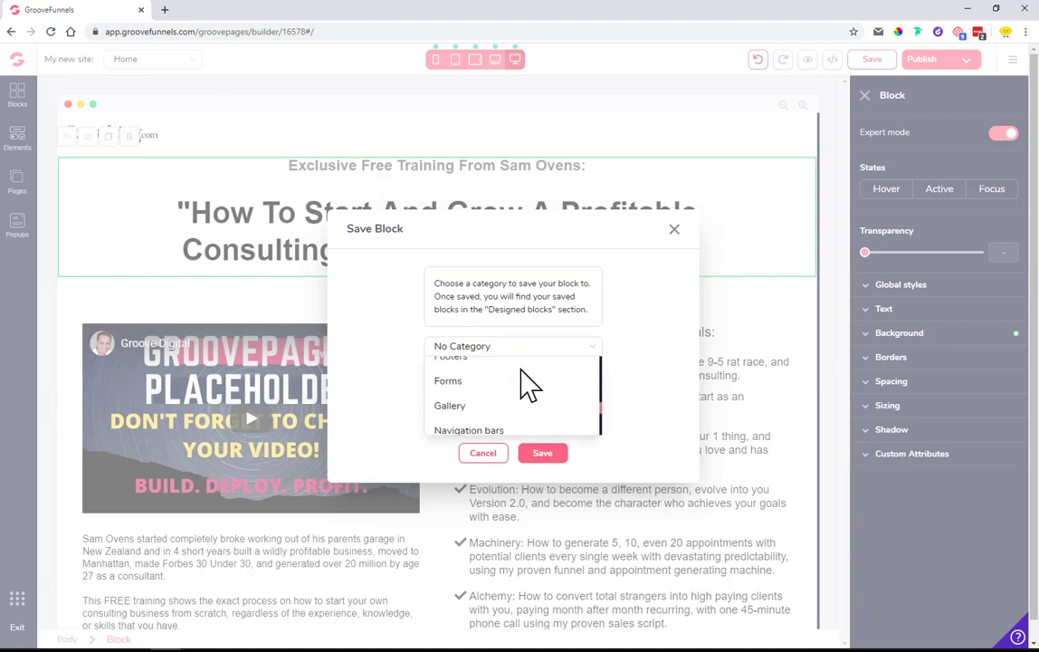
scroll(528, 383, "down", 3)
left_click(508, 414)
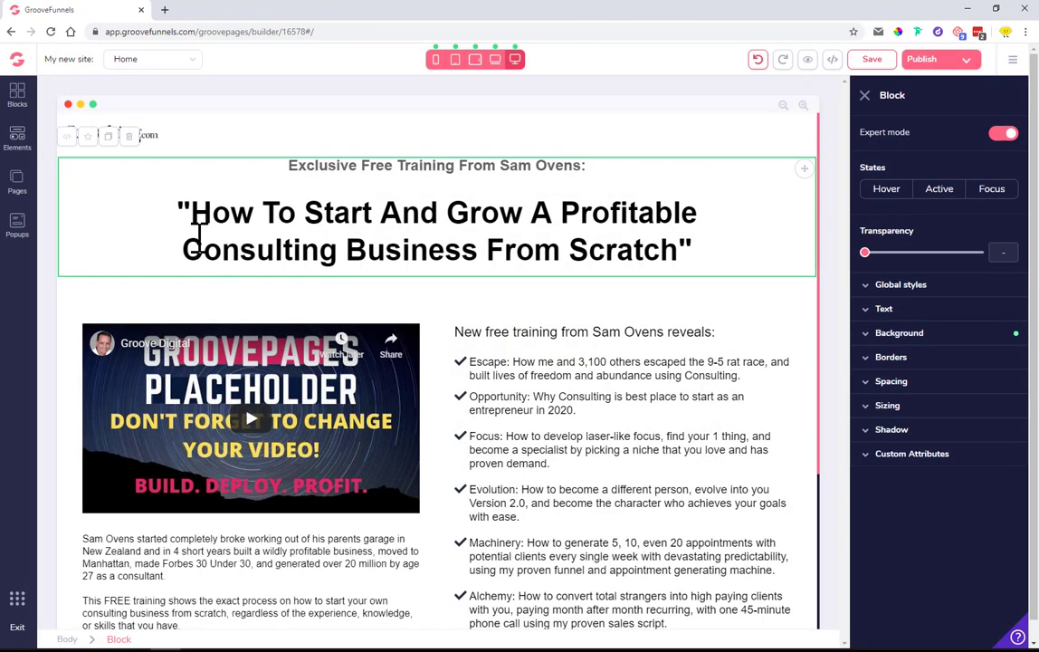
scroll(317, 325, "down", 5)
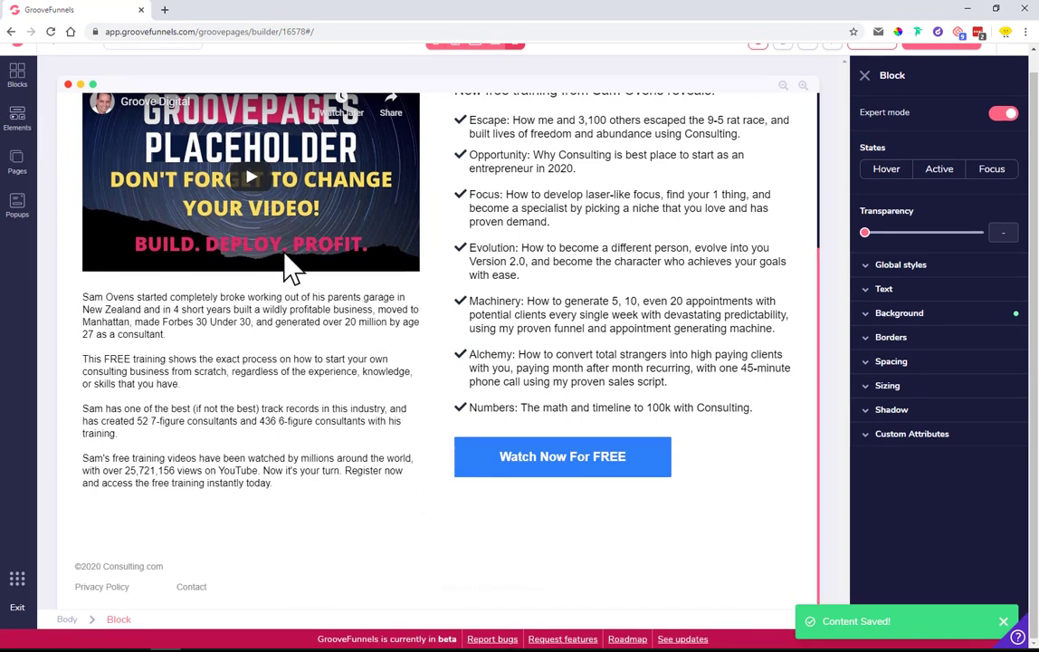
- Drag the saved headline block from Designed blocks > Titles onto the canvas below the footer
left_click(24, 90)
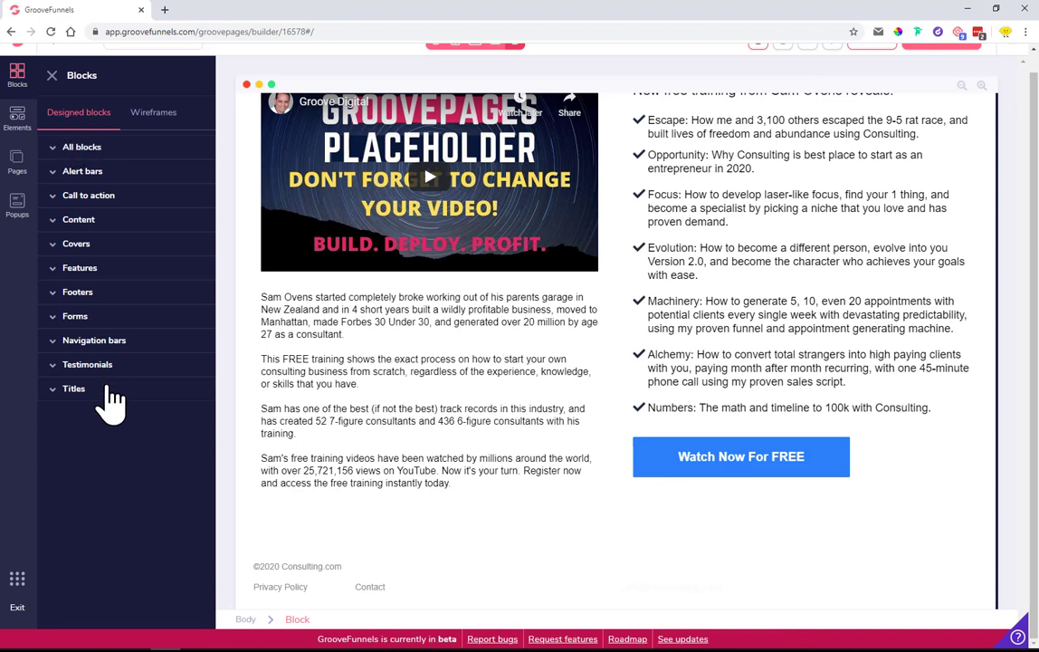
left_click(101, 389)
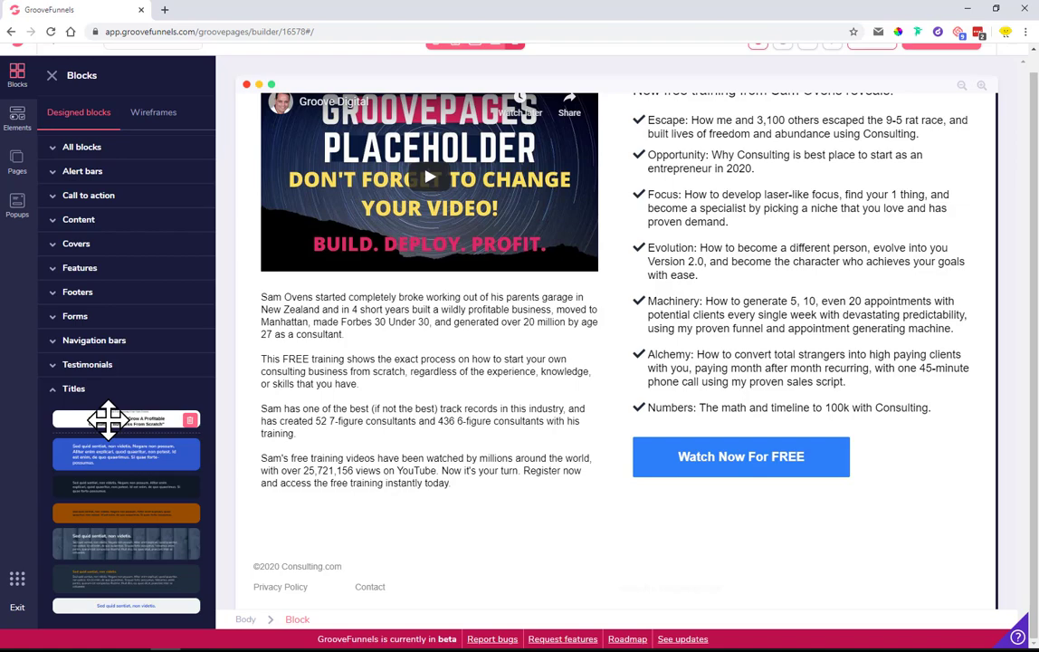
left_click_drag(106, 420, 493, 546)
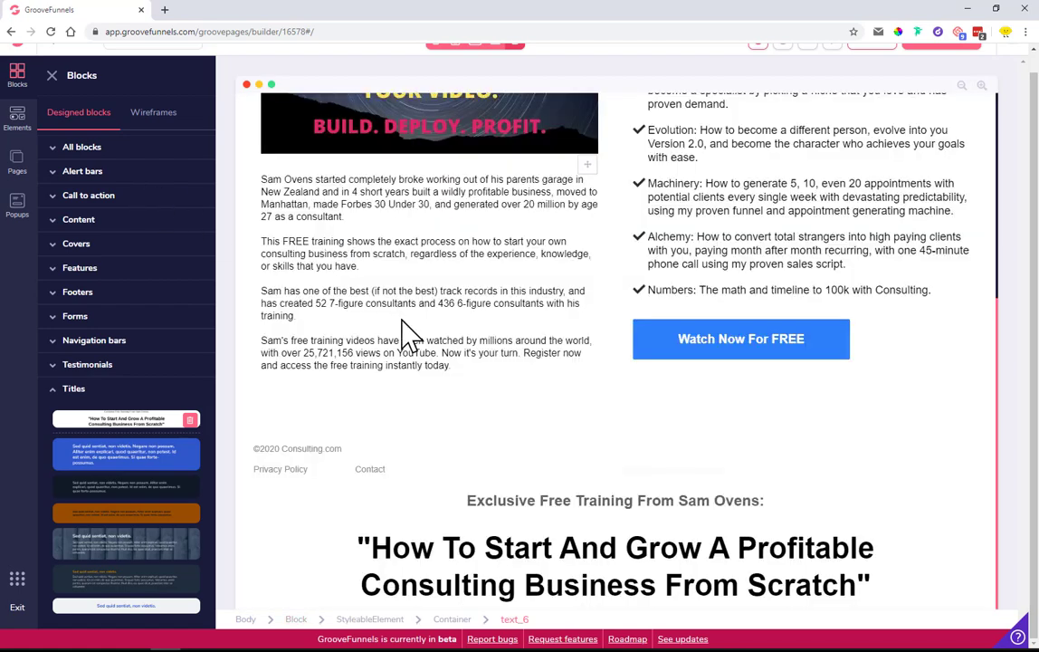
scroll(425, 209, "up", 10)
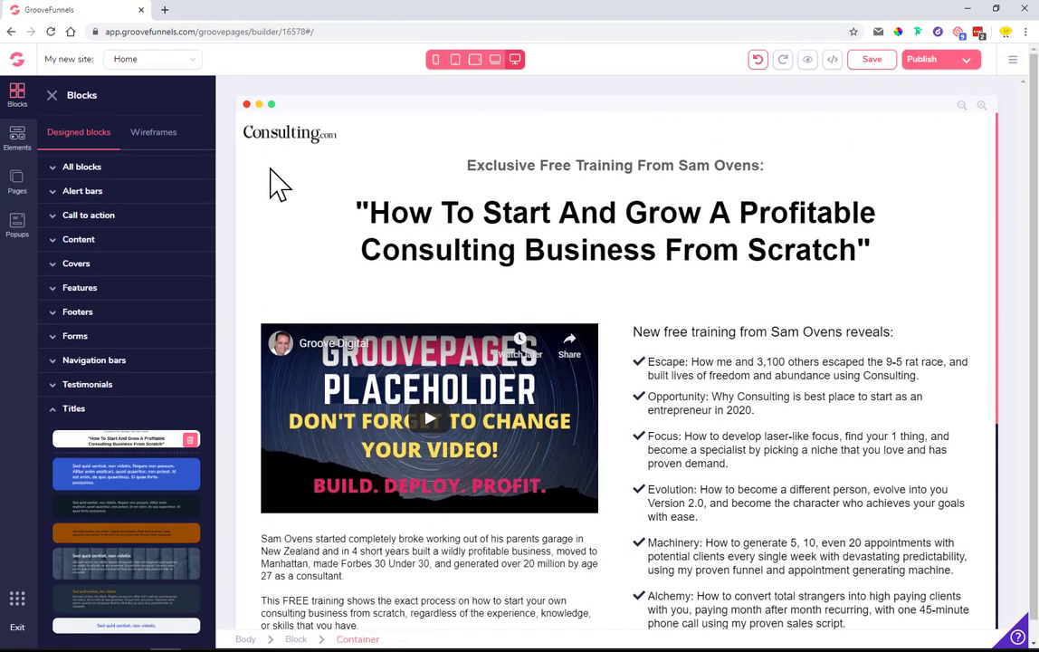
scroll(718, 256, "down", 5)
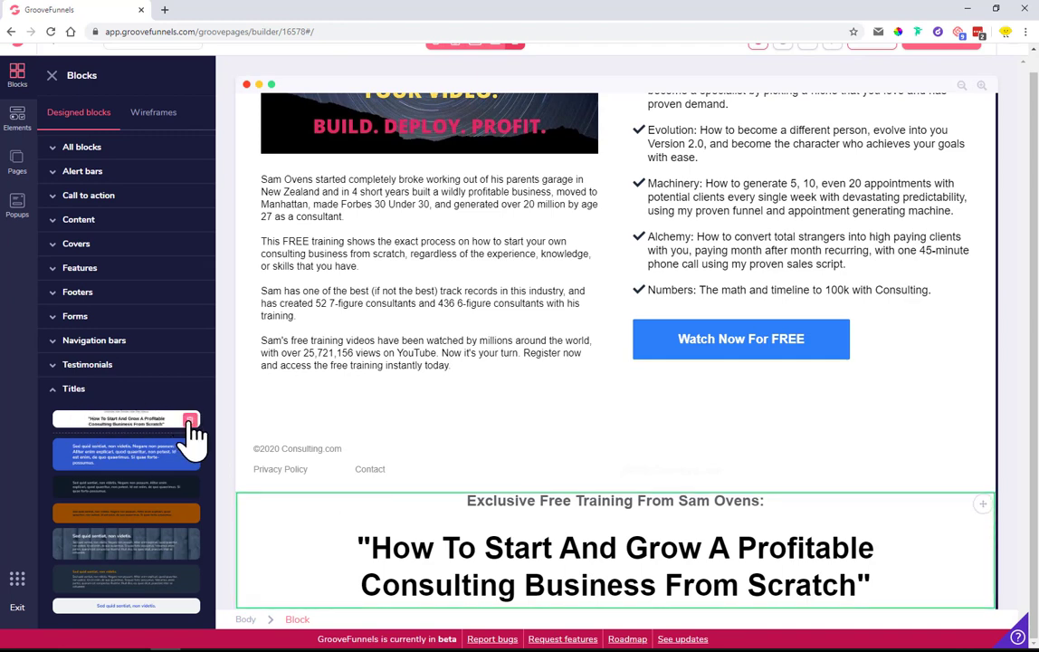
left_click(191, 422)
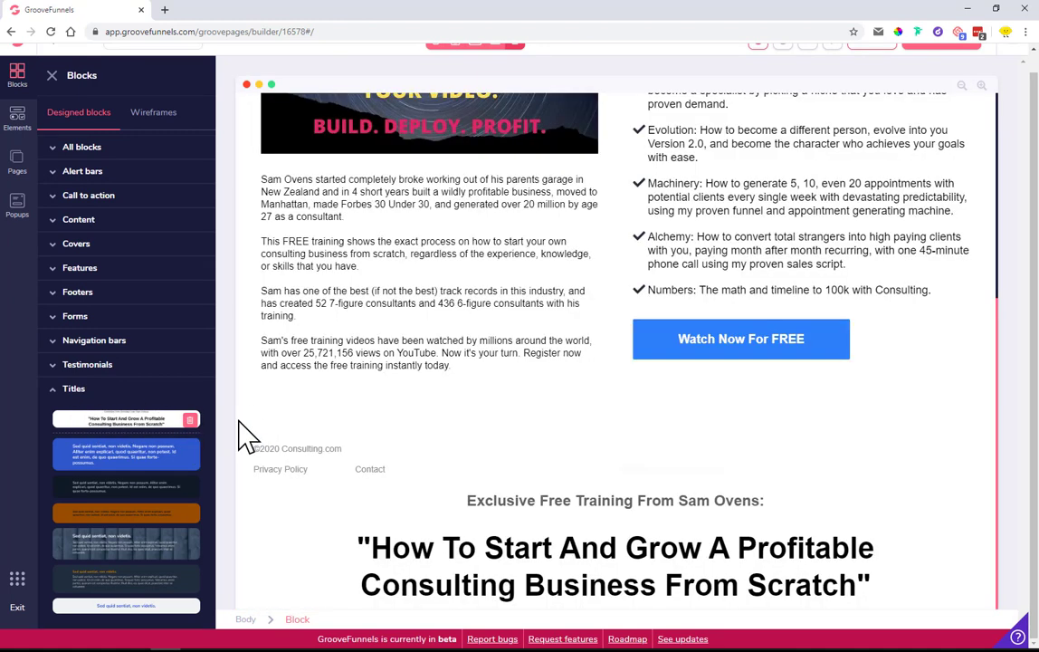
left_click(87, 395)
scroll(428, 191, "up", 5)
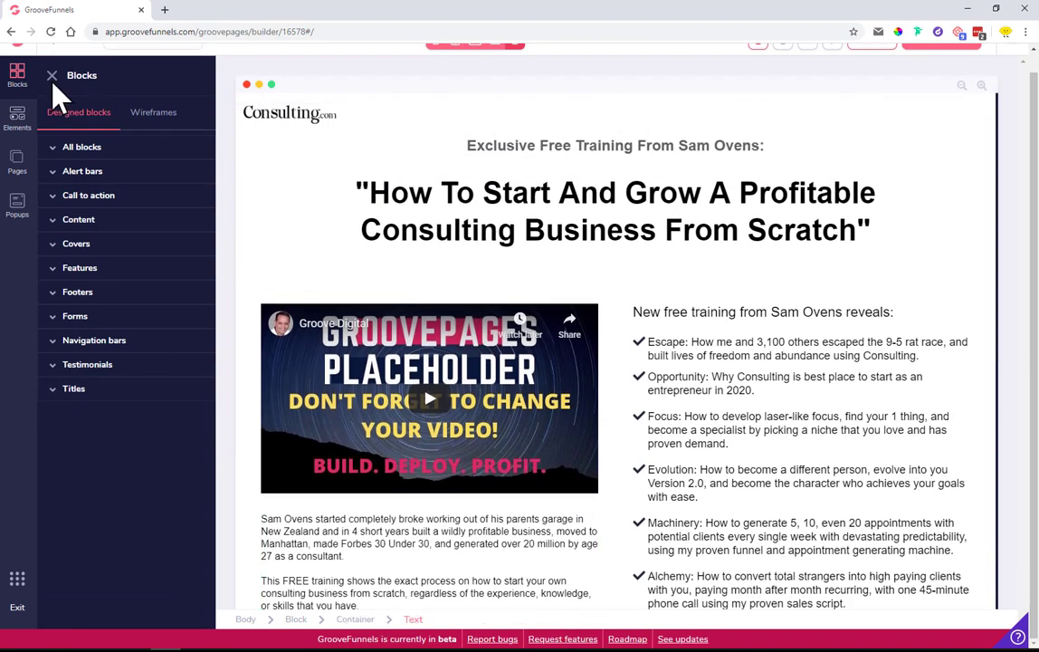
- Save the consulting site as a template from the site options menu
left_click(51, 75)
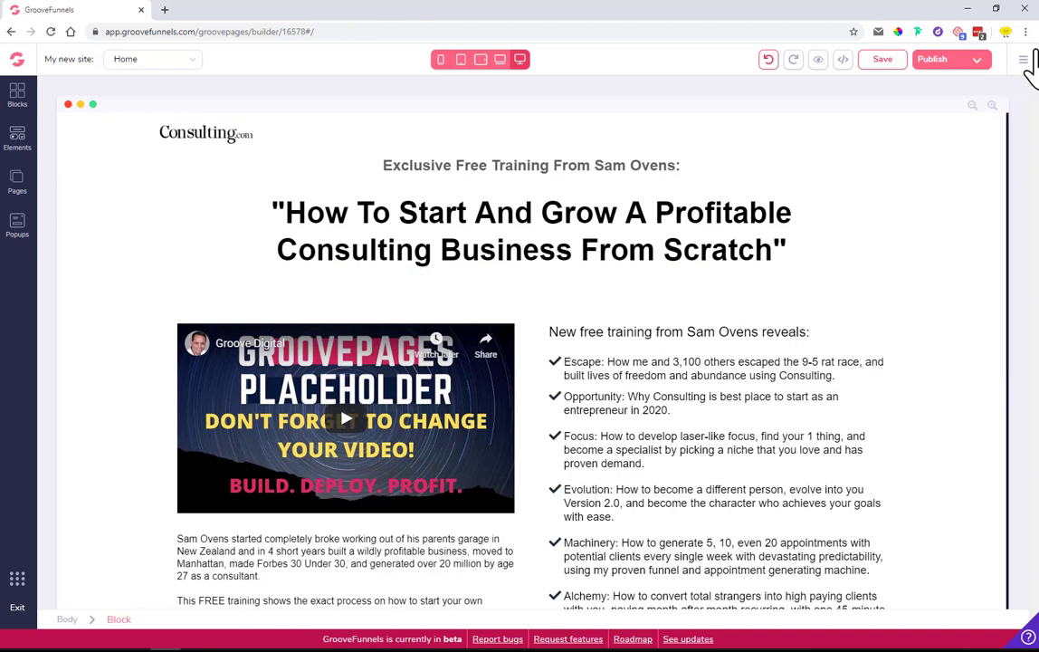
left_click(1023, 61)
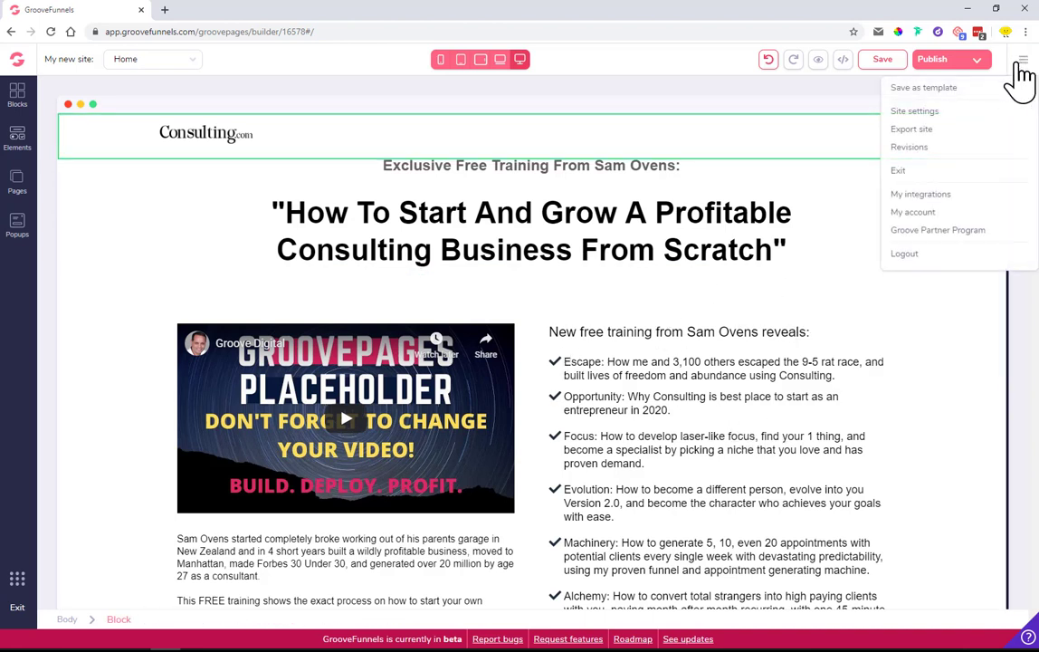
left_click(908, 89)
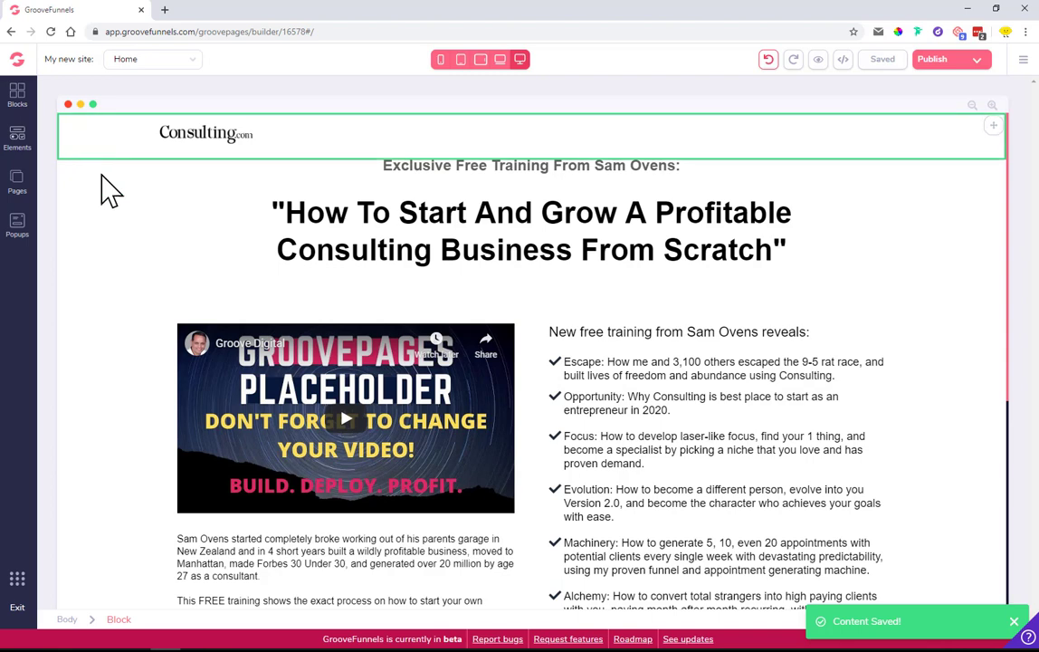
- Start a new page from the Pages list and expand My Templates
left_click(20, 186)
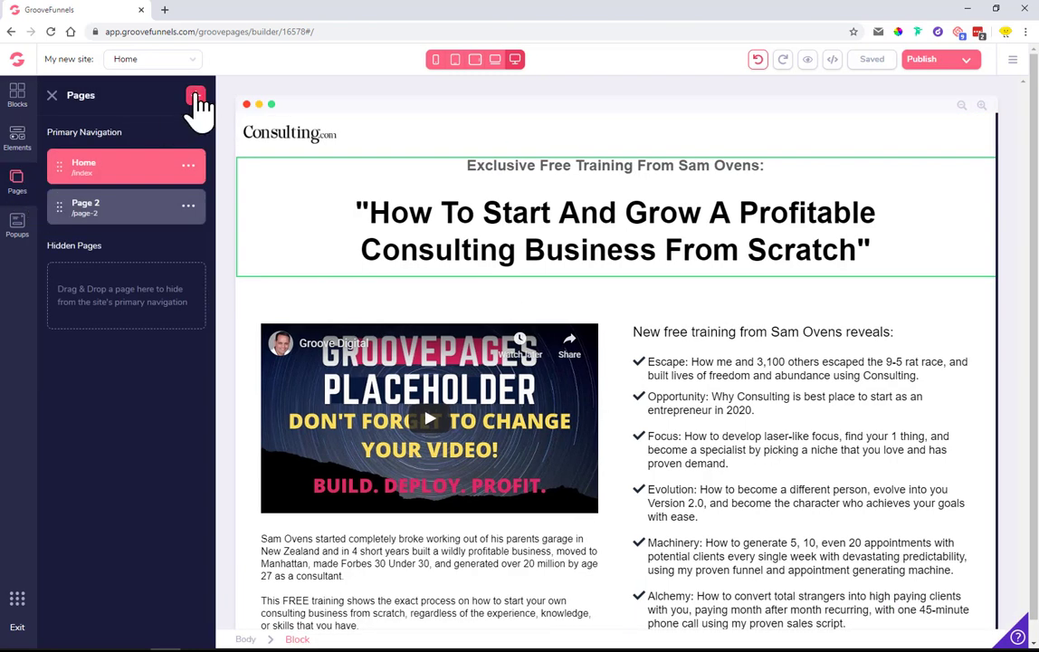
left_click(196, 97)
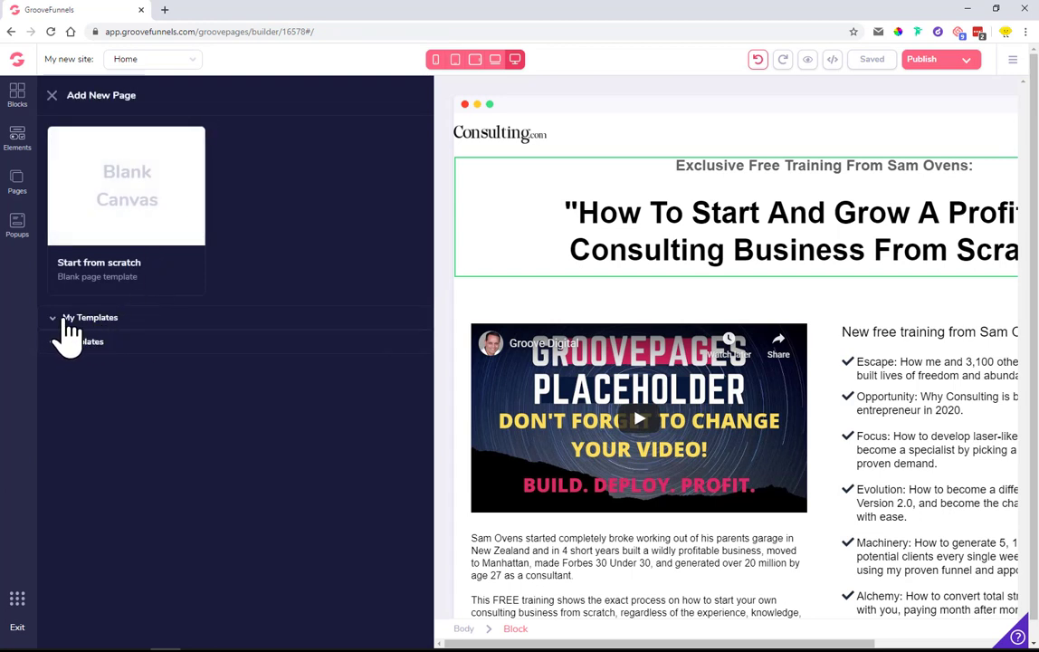
left_click(104, 319)
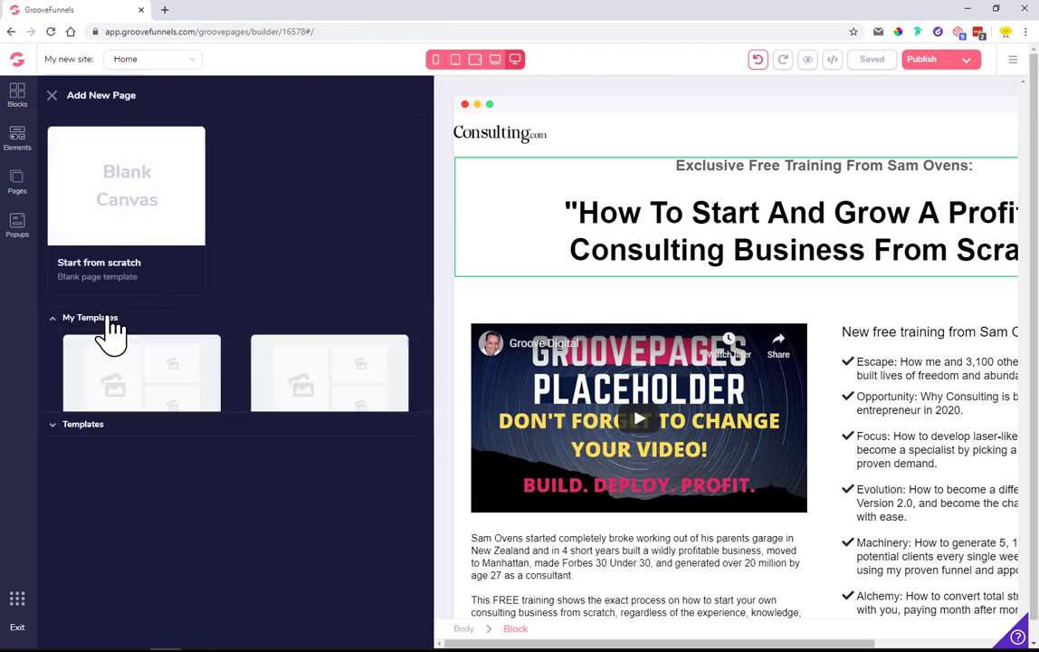
scroll(222, 349, "down", 1)
scroll(221, 349, "down", 5)
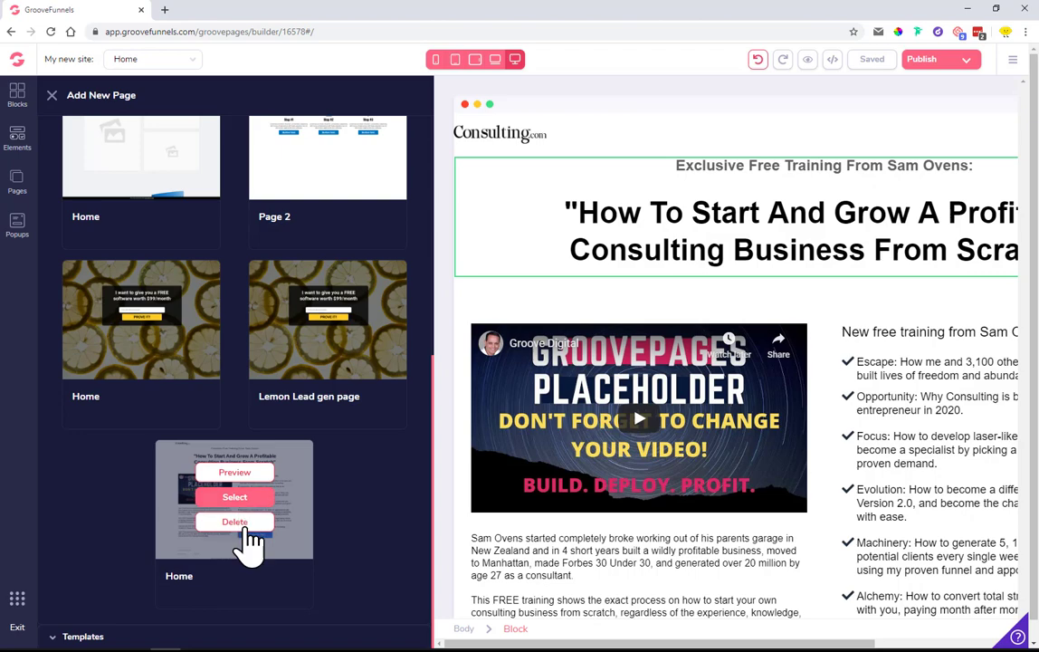
scroll(317, 330, "up", 2)
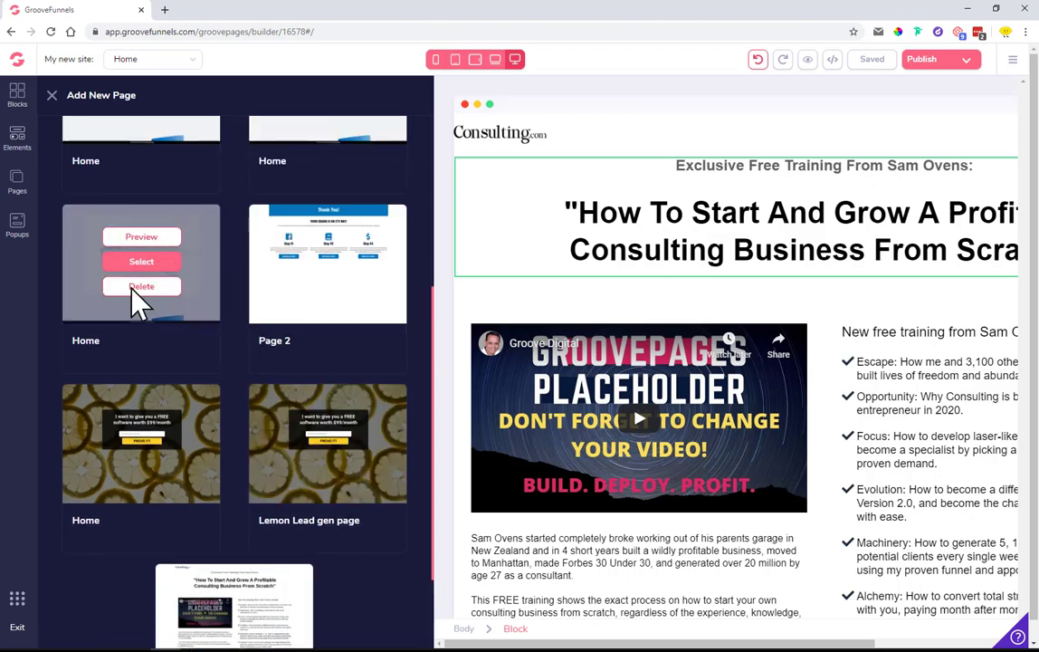
- Delete two duplicate Home templates, confirming each deletion
left_click(157, 299)
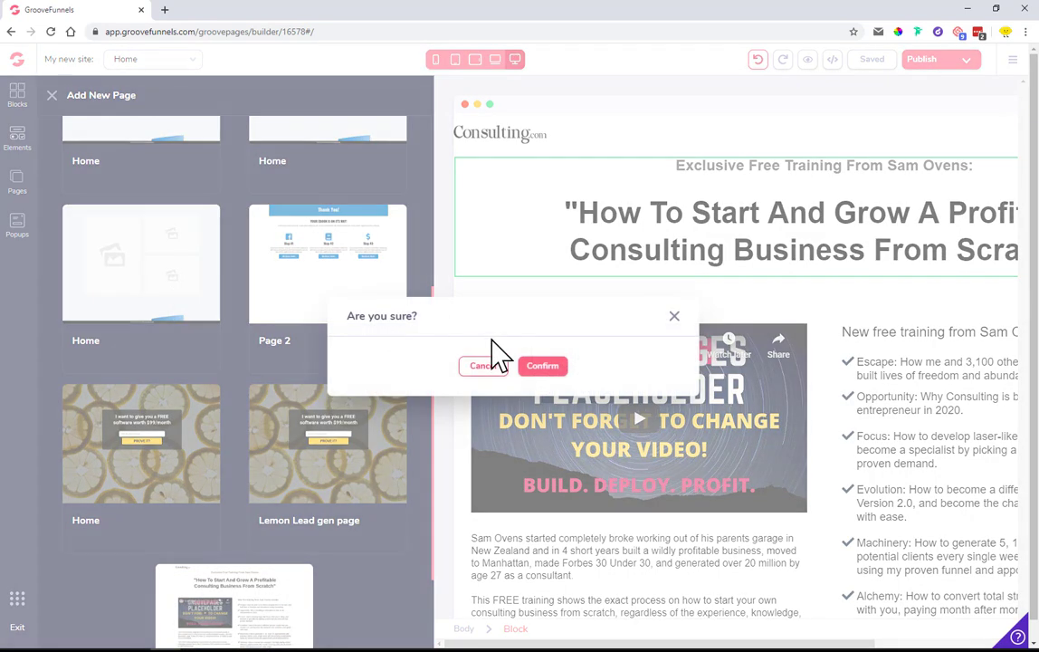
left_click(537, 366)
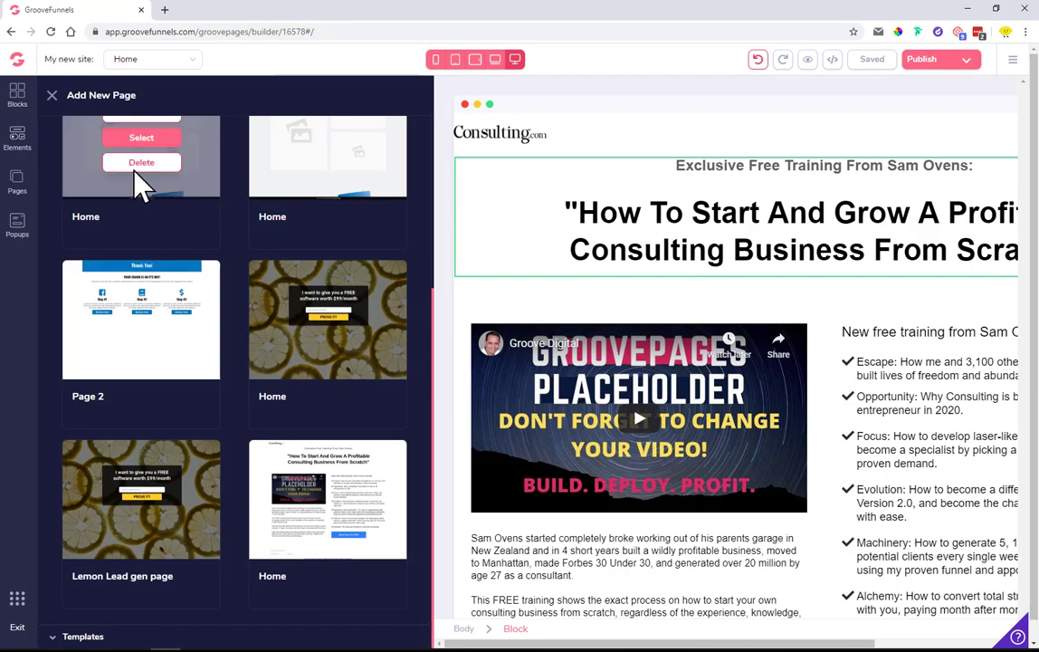
left_click(139, 168)
left_click(534, 369)
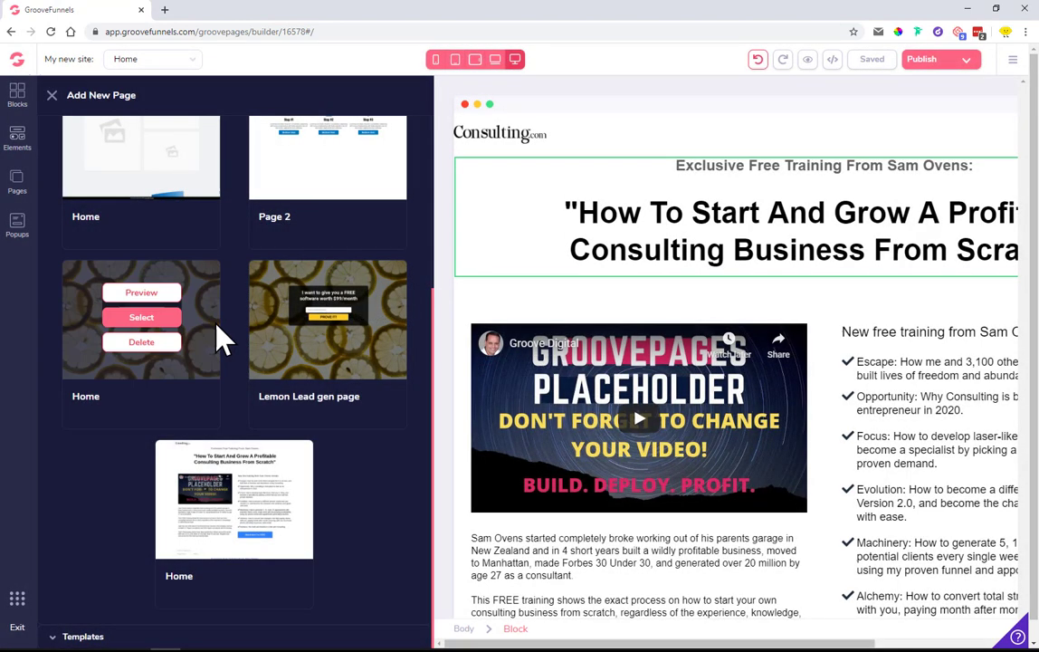
scroll(256, 463, "down", 1)
- Create Page 3 from the consulting Home template, check it in the Pages list, and save
left_click(236, 477)
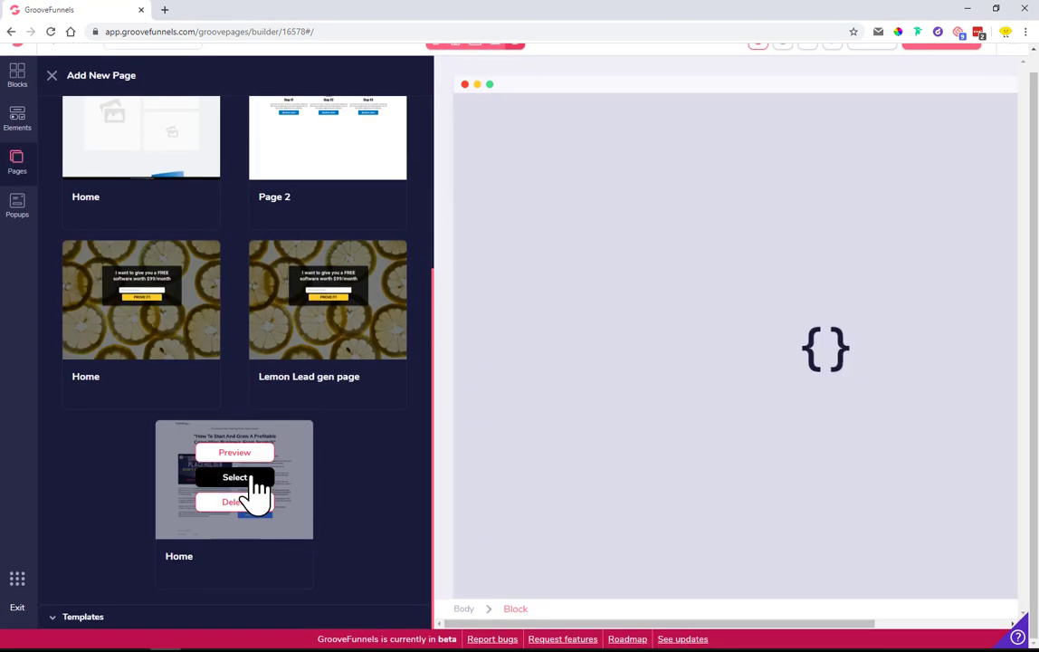
left_click(39, 170)
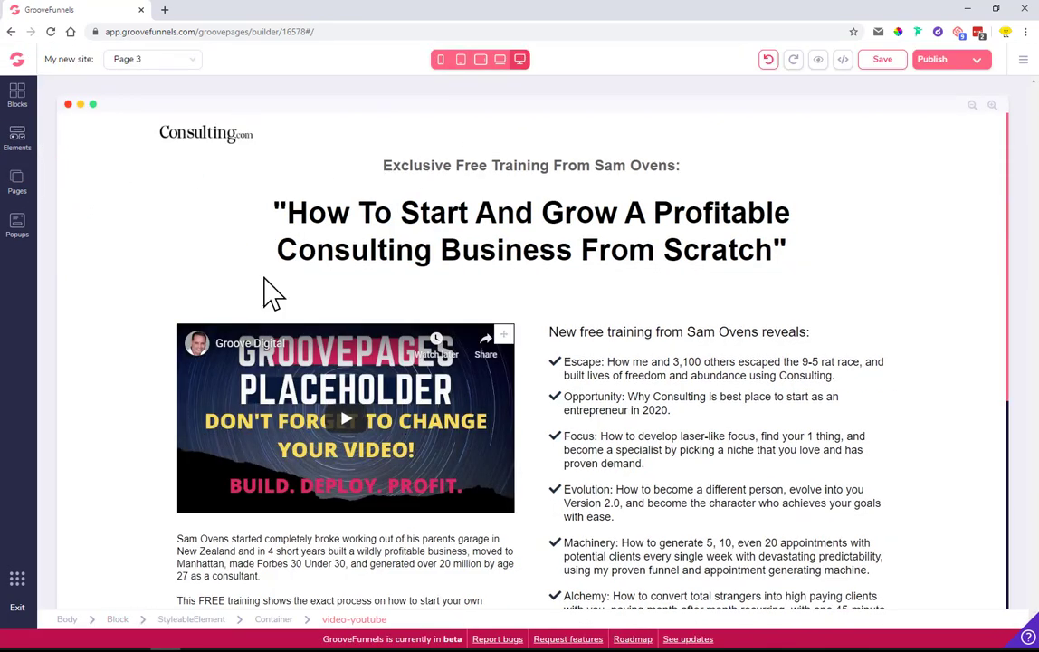
left_click(20, 184)
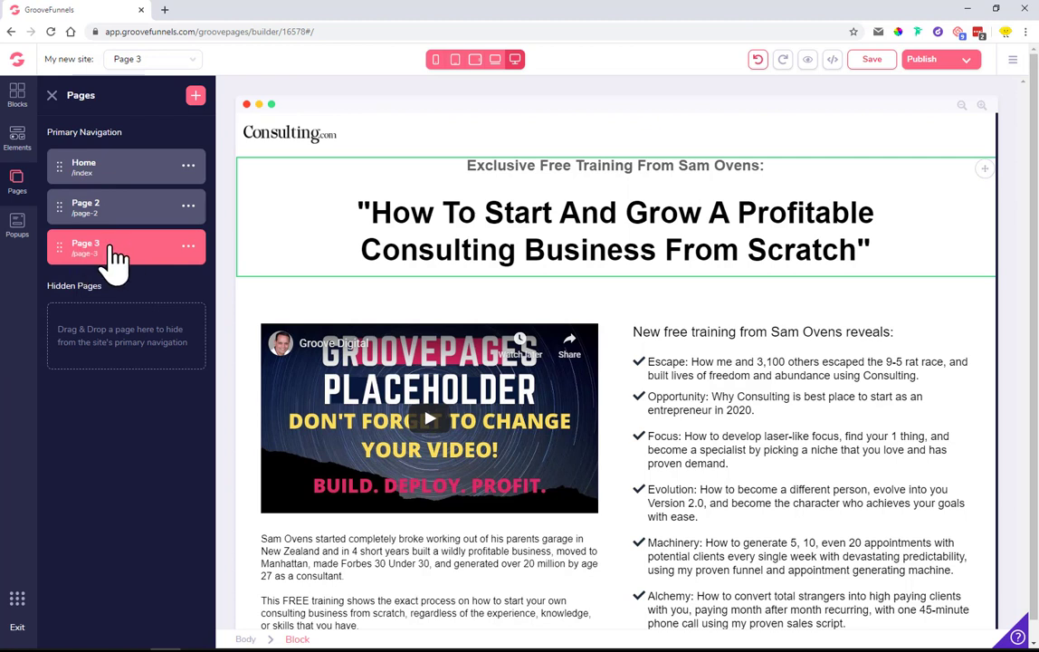
left_click(1013, 61)
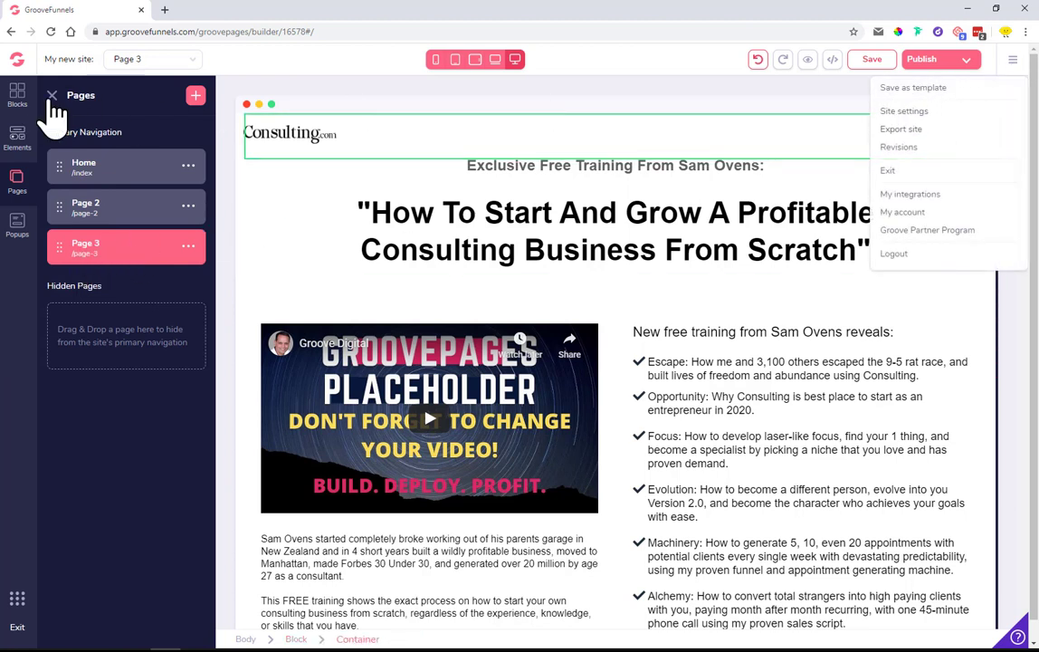
left_click(52, 95)
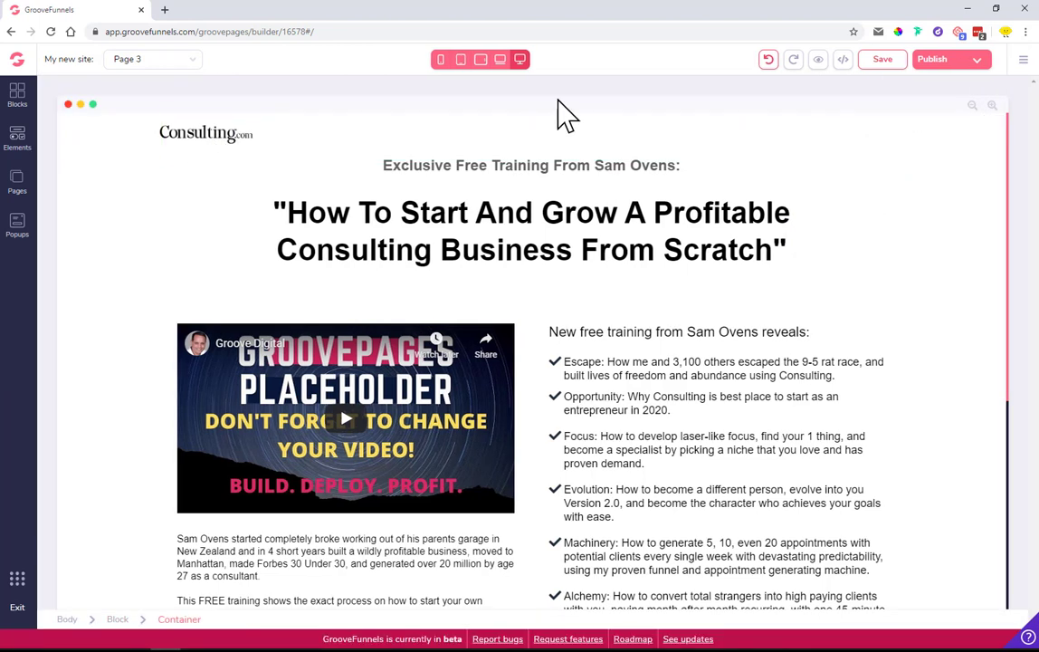
left_click(871, 62)
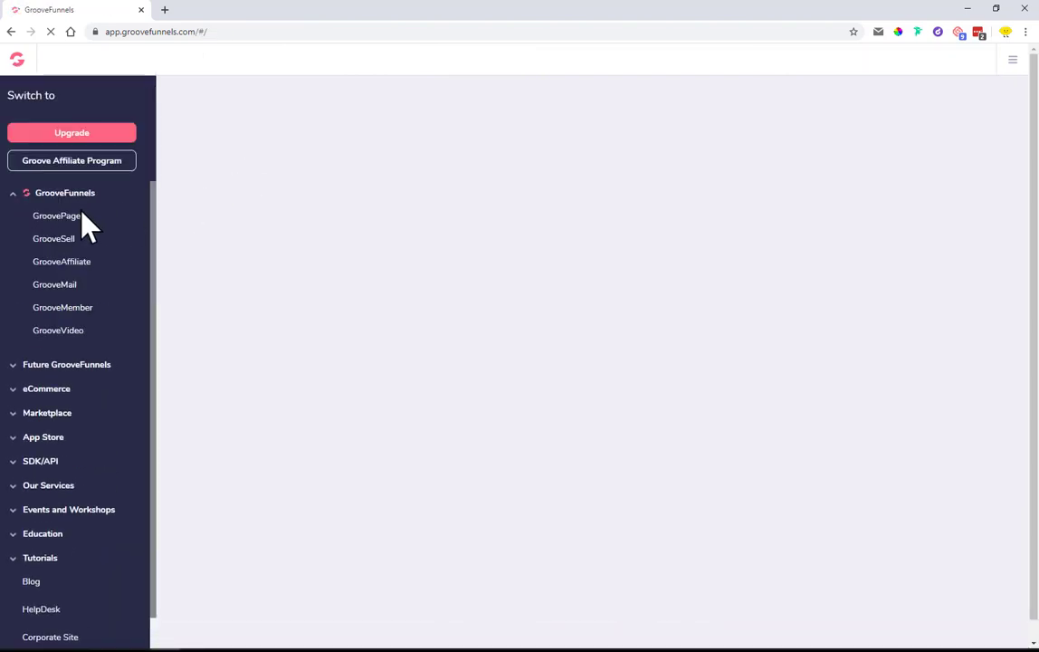
- Clone the consulting 'My new site' from the My Sites list via its options menu
left_click(64, 217)
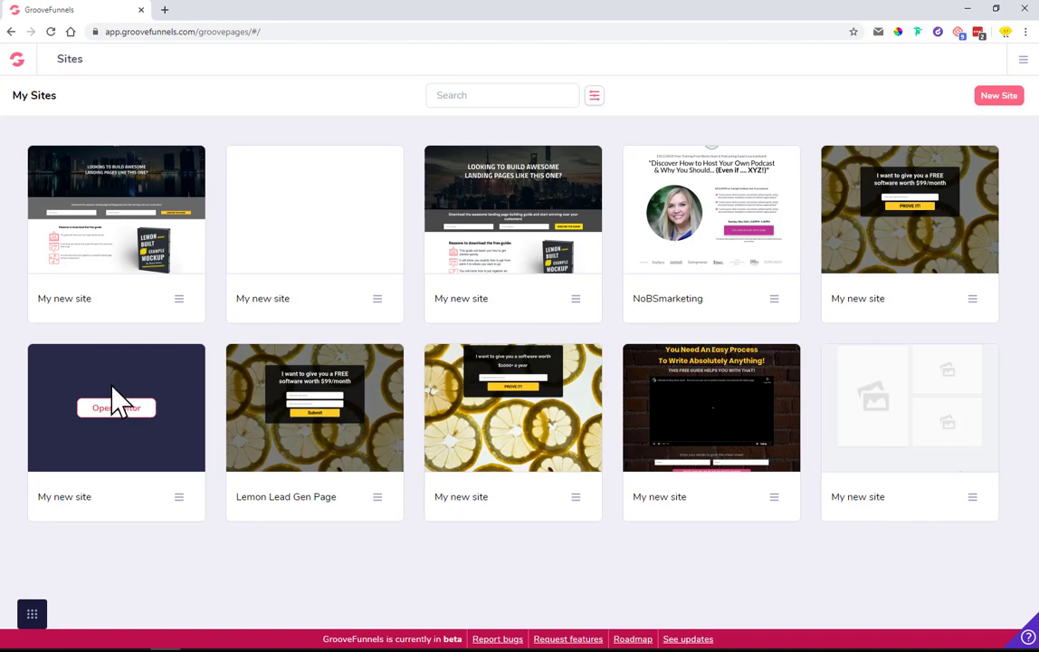
left_click(178, 497)
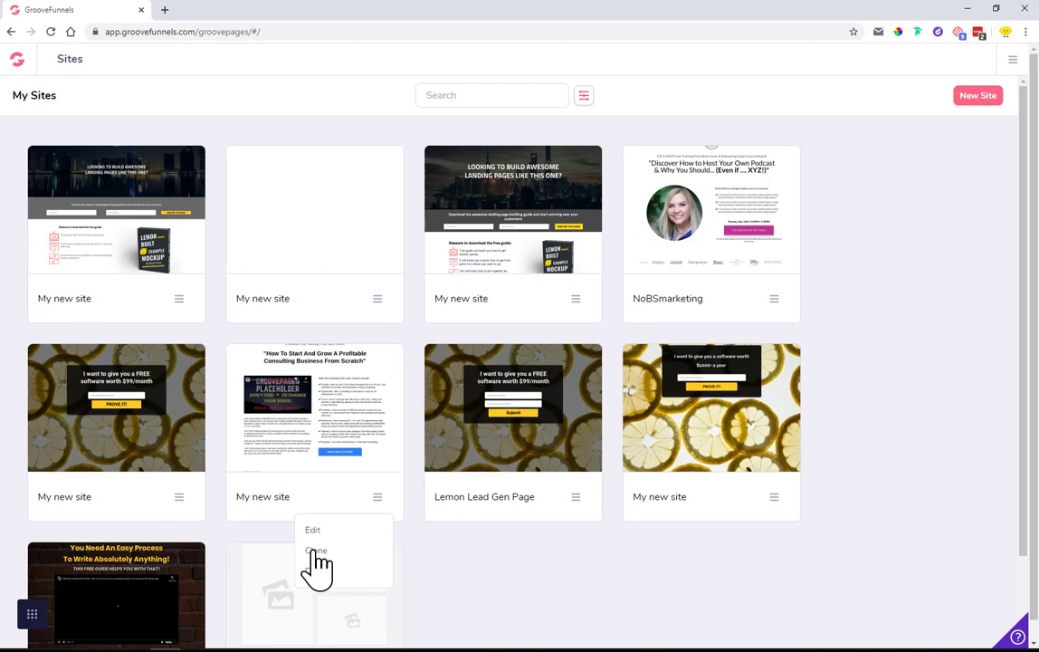
left_click(317, 553)
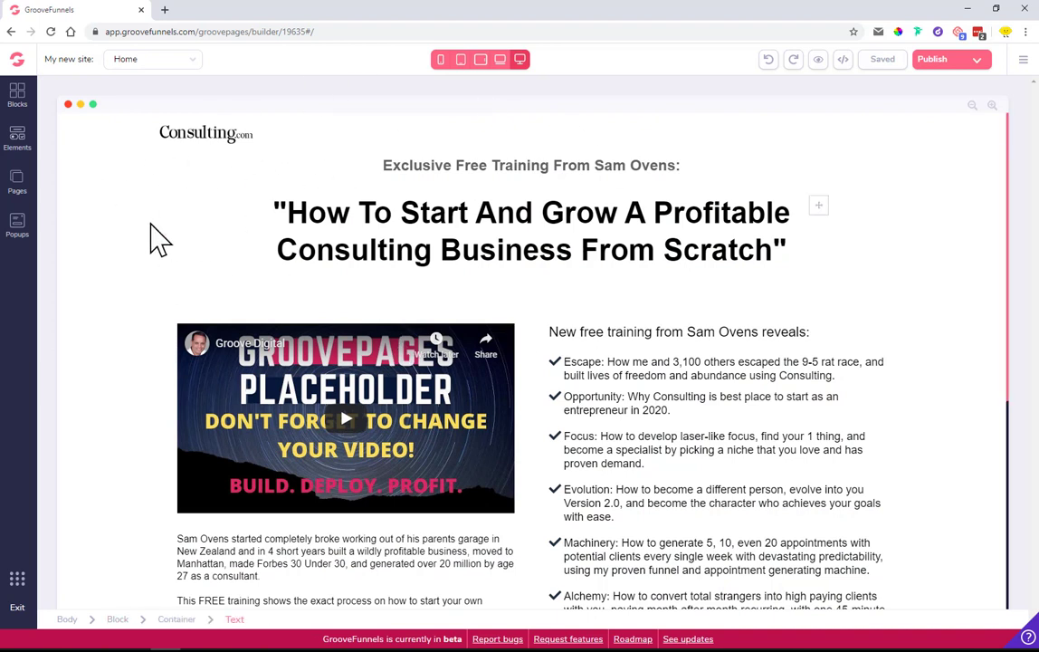
- Open the clone's Page 3, scroll through its consulting content, then exit to My Sites
left_click(28, 183)
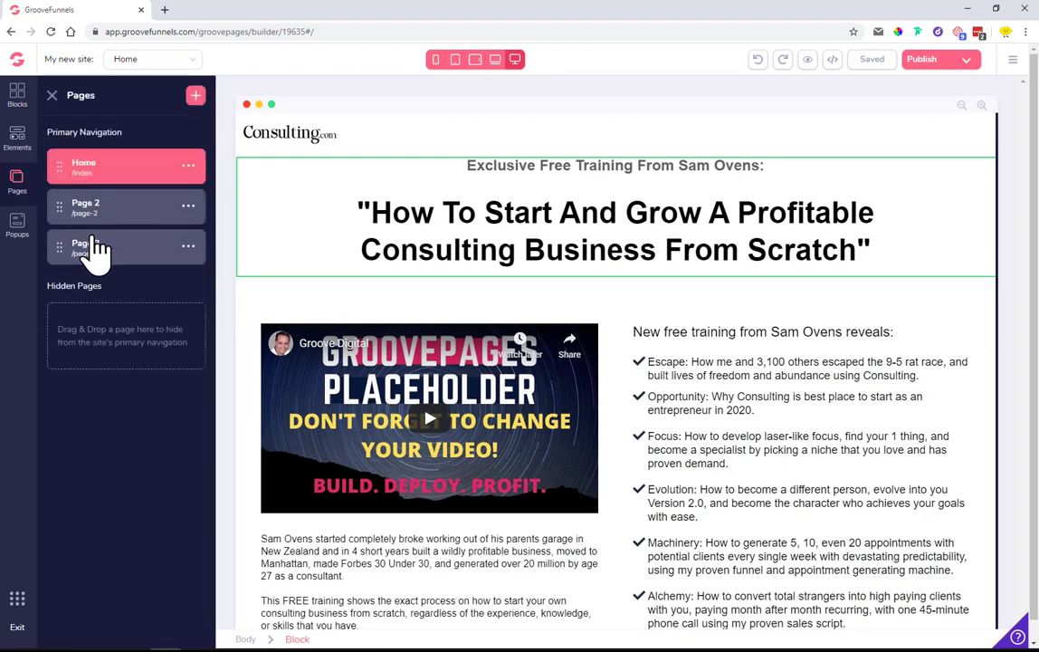
left_click(118, 254)
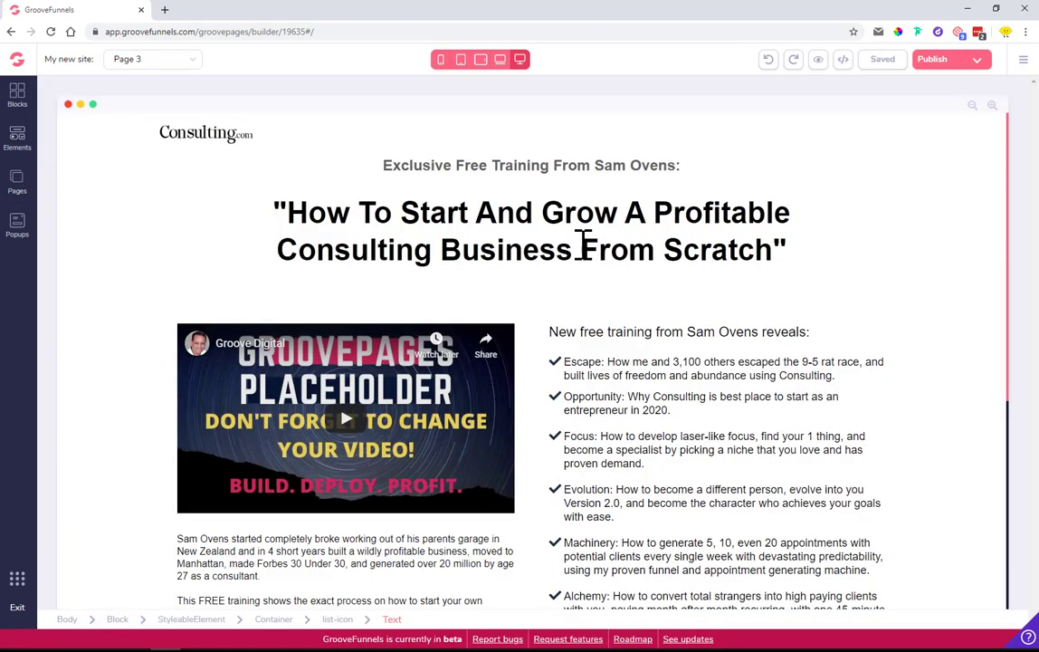
scroll(647, 324, "down", 5)
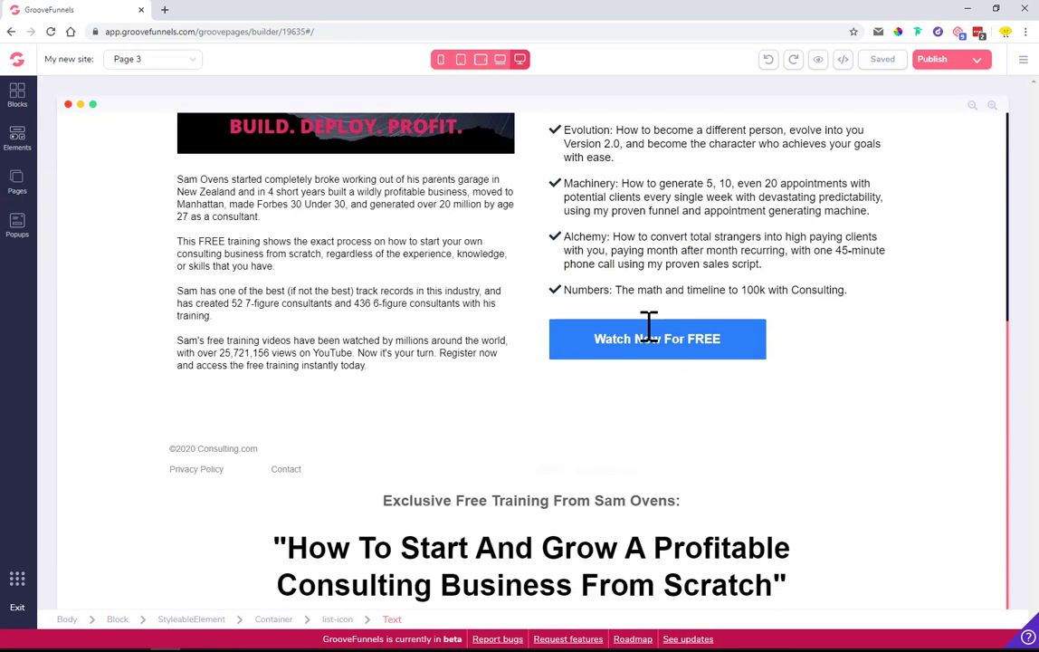
scroll(668, 409, "up", 5)
left_click(665, 408)
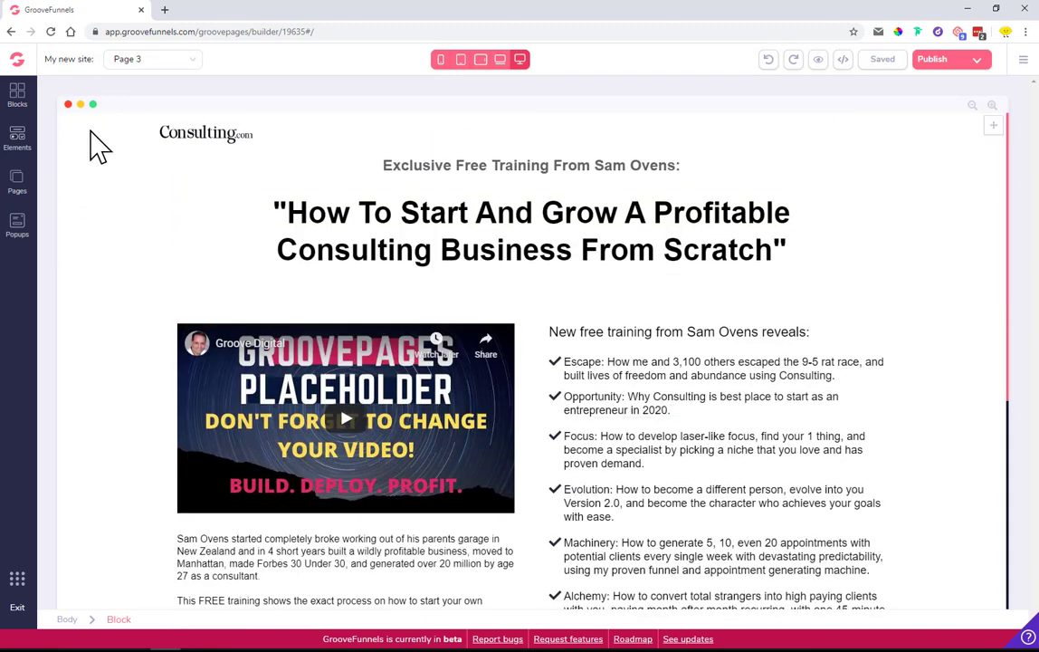
left_click(11, 32)
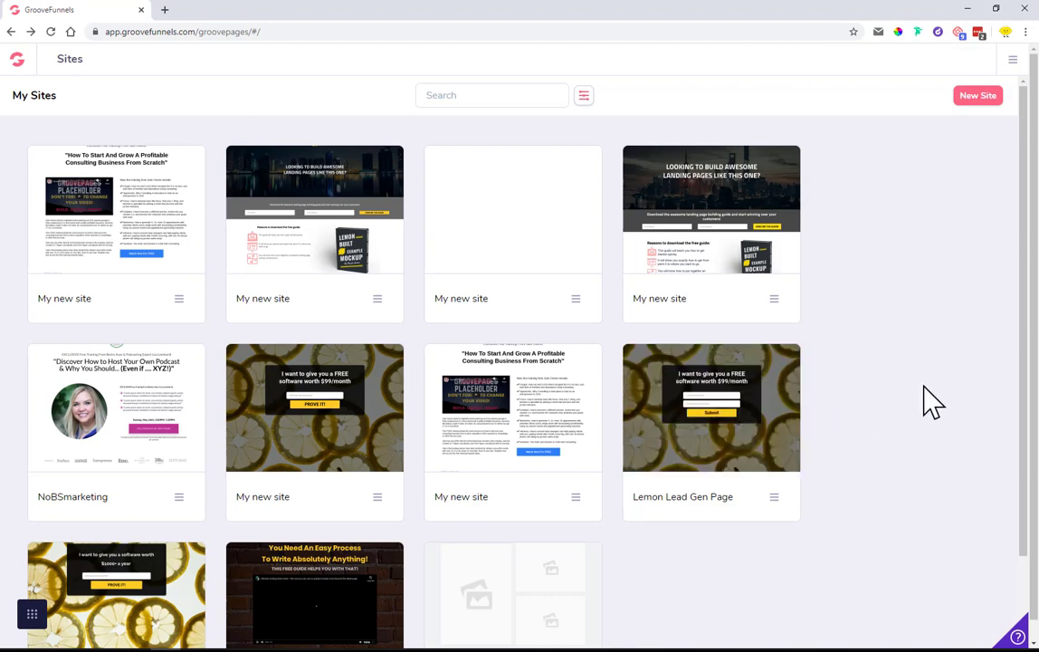
left_click(980, 99)
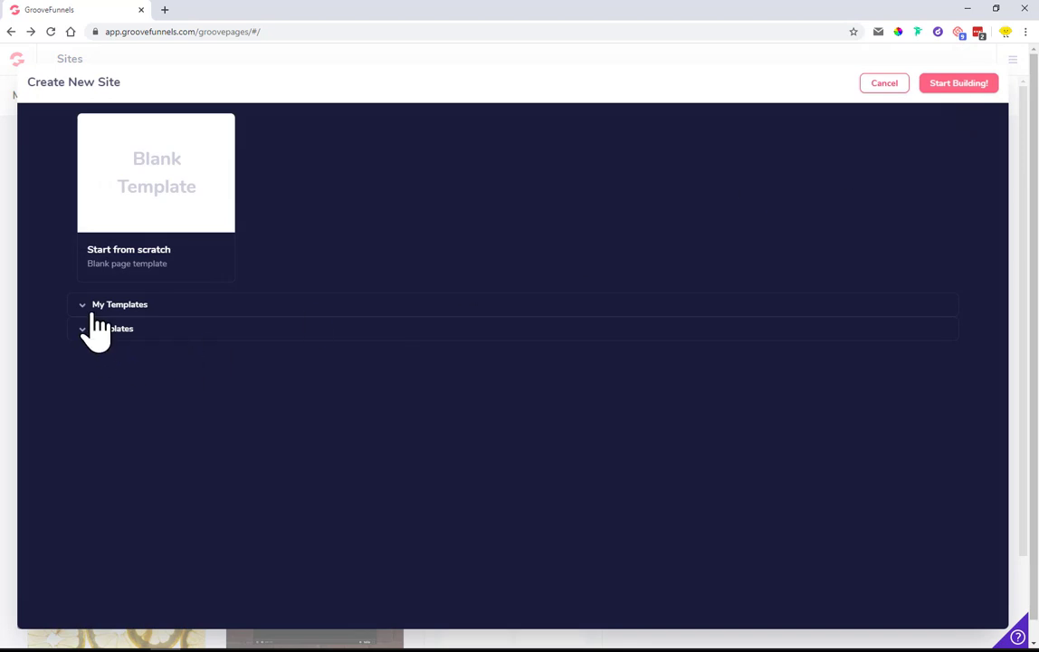
left_click(129, 306)
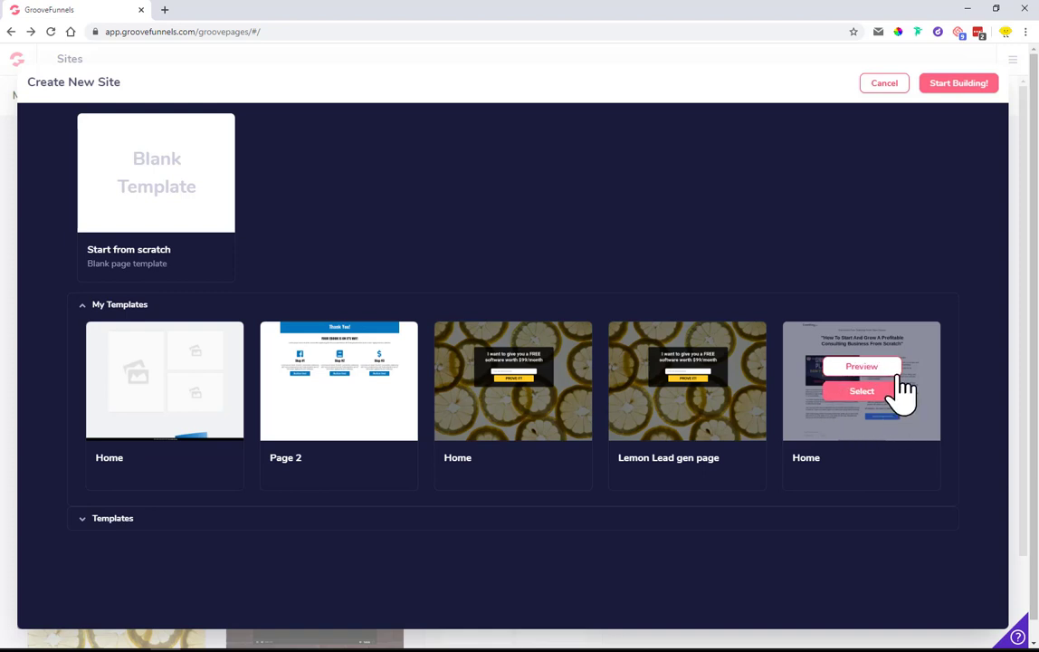
left_click(82, 306)
left_click(885, 86)
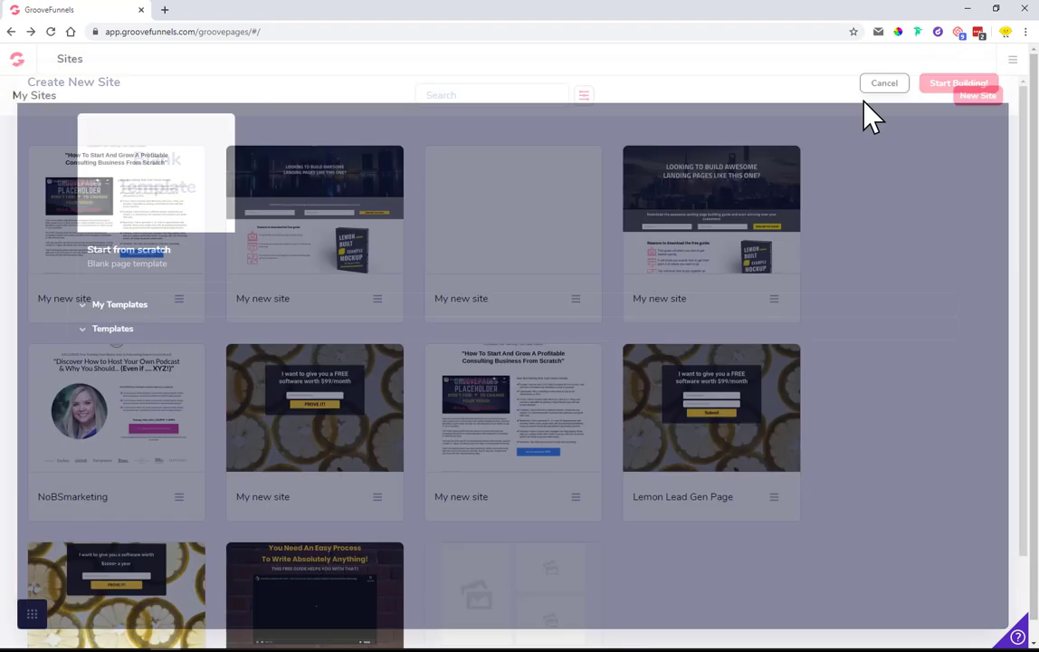